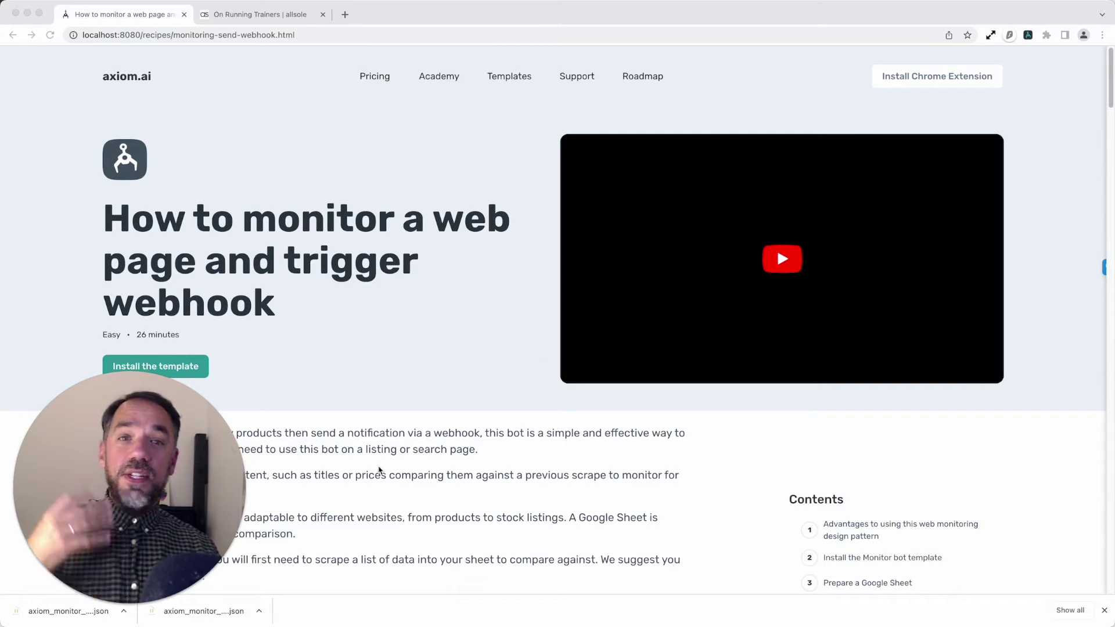
# Load the Monitor website trigger webhook template from the Axiom.ai panel and expand its scrape step
pyautogui.scroll(-2, 380, 471)
pyautogui.scroll(2, 380, 471)
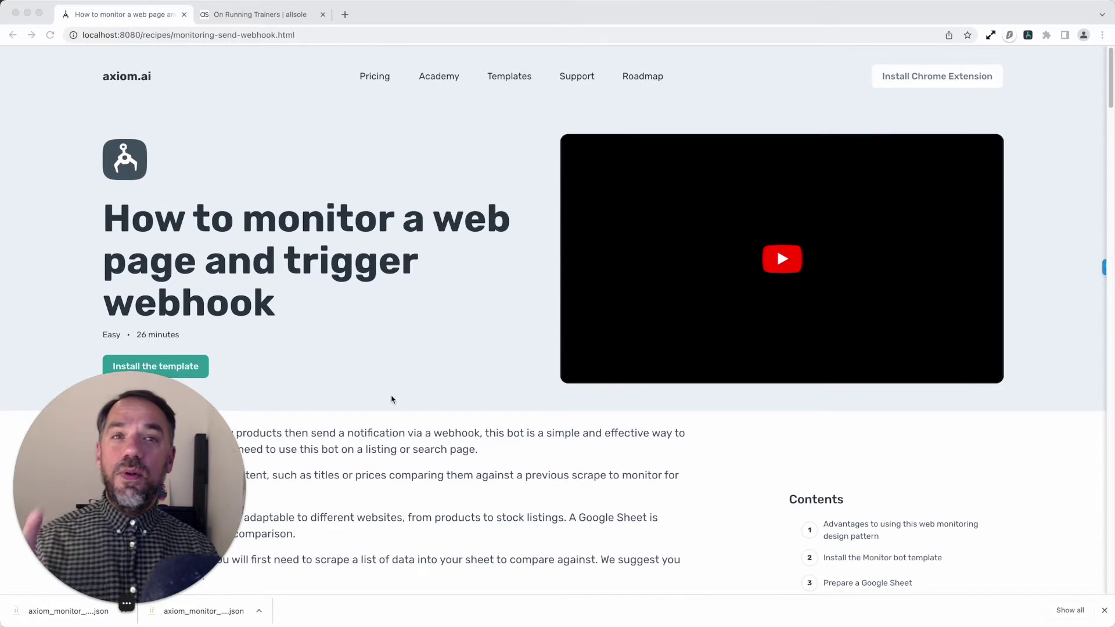
pyautogui.scroll(-1, 391, 398)
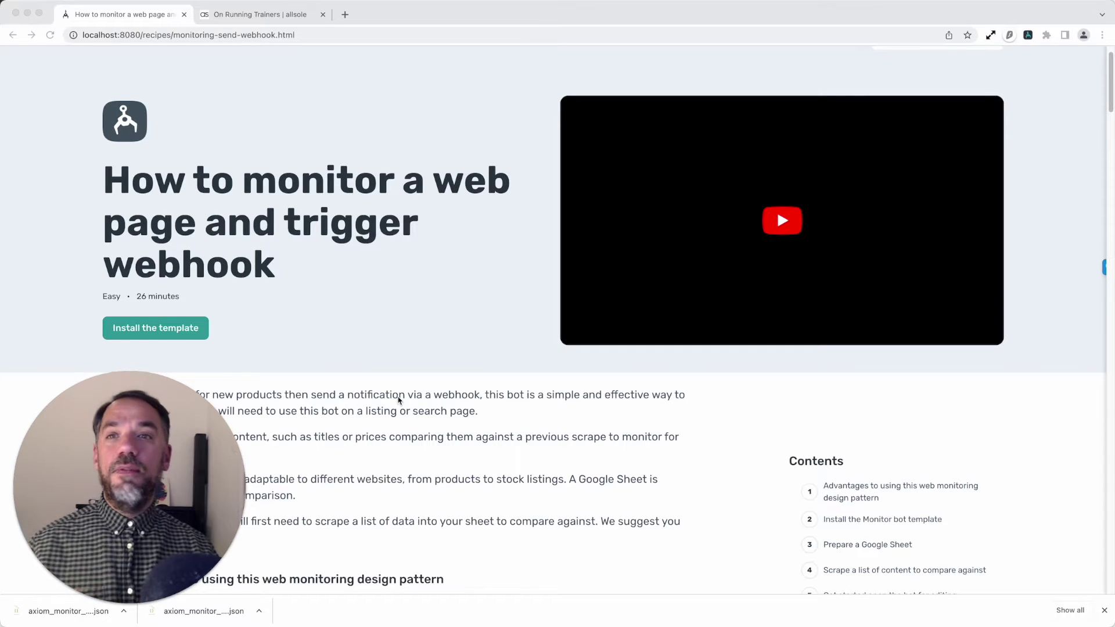
pyautogui.scroll(-1, 398, 400)
pyautogui.scroll(-3, 398, 400)
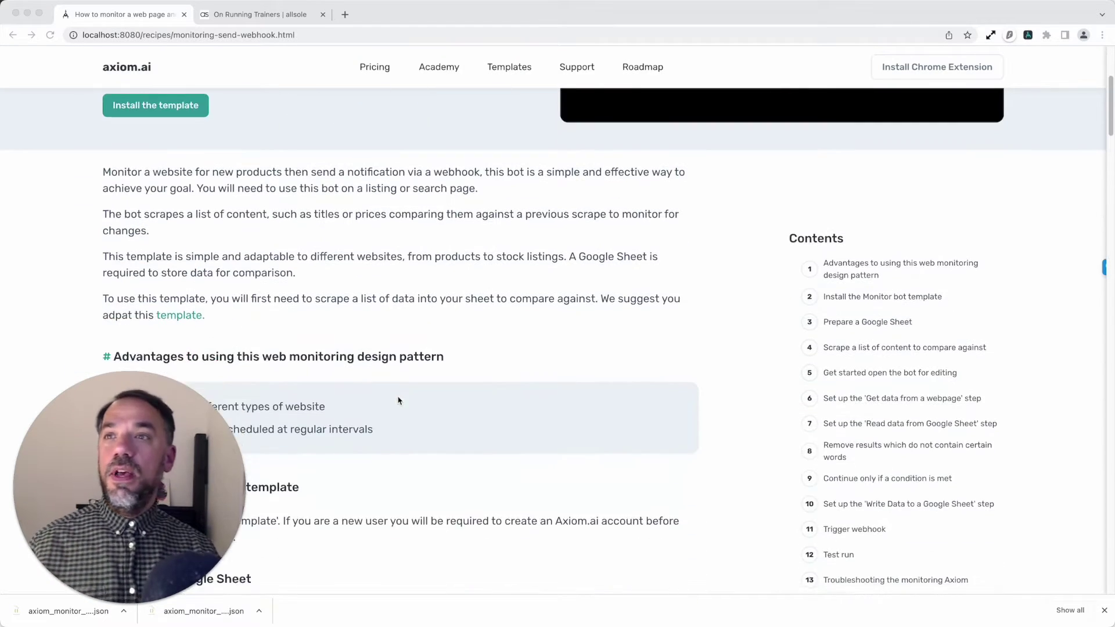
pyautogui.scroll(1, 398, 400)
pyautogui.scroll(-2, 399, 400)
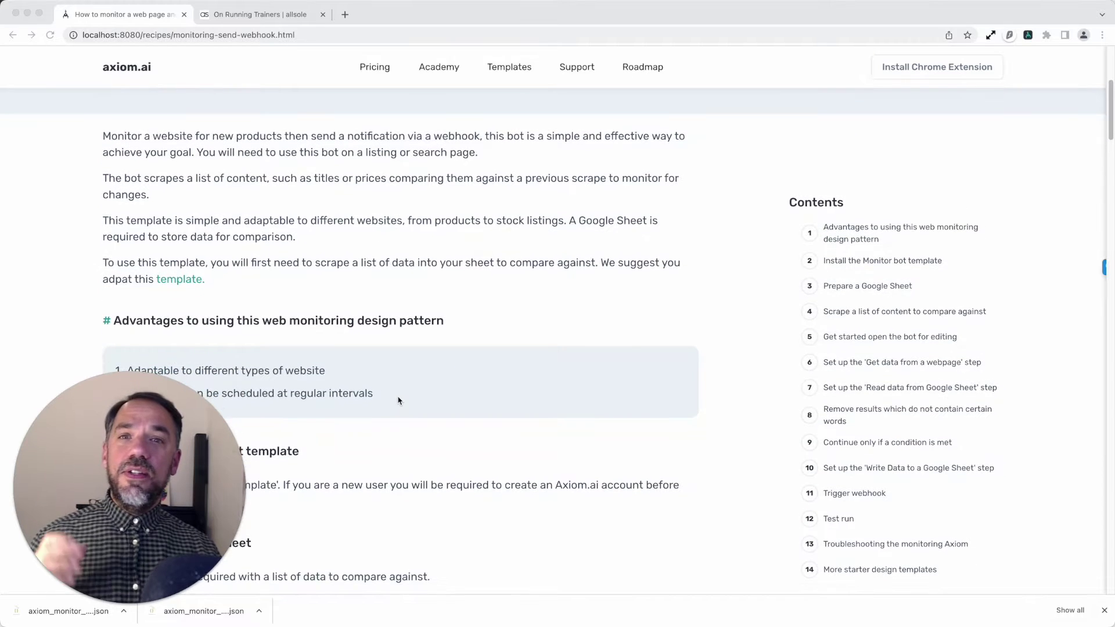
pyautogui.scroll(-2, 398, 400)
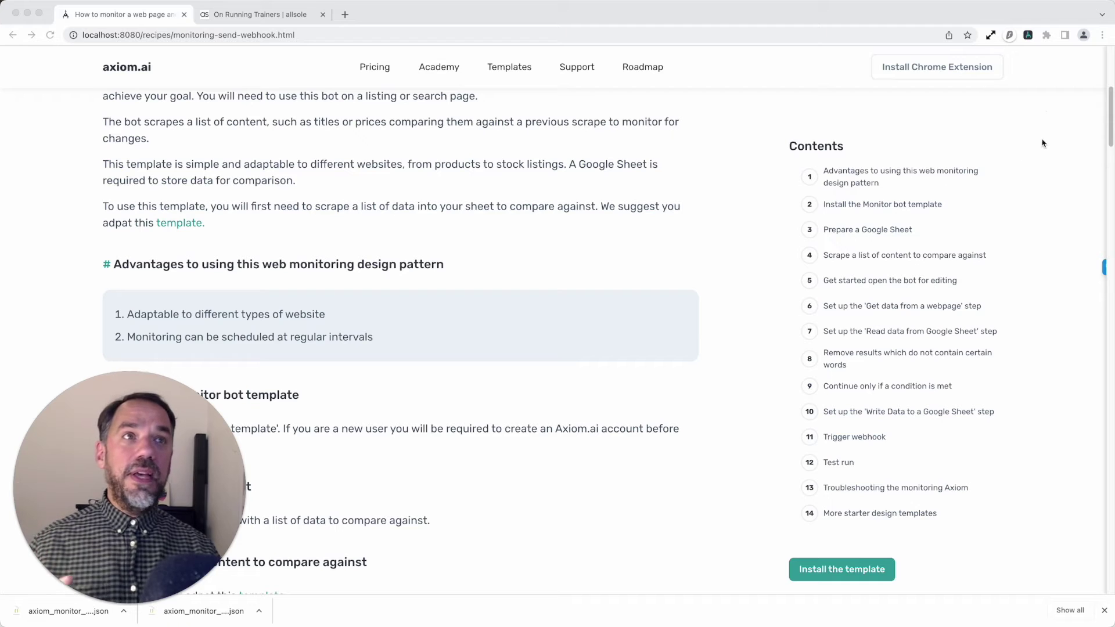
pyautogui.press('super+Tab')
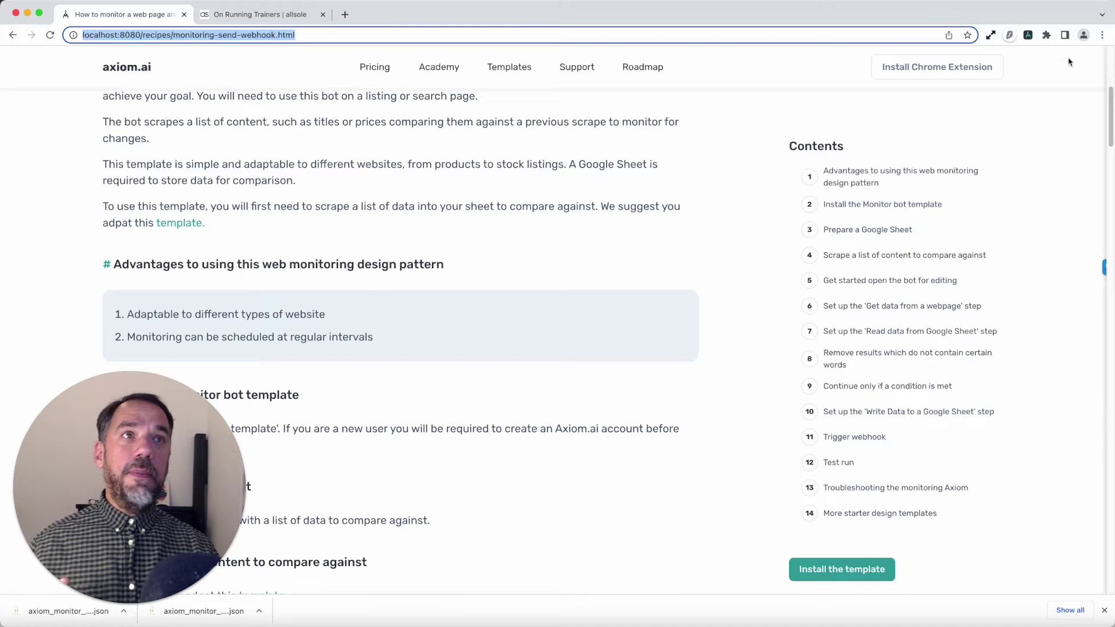
pyautogui.click(1032, 39)
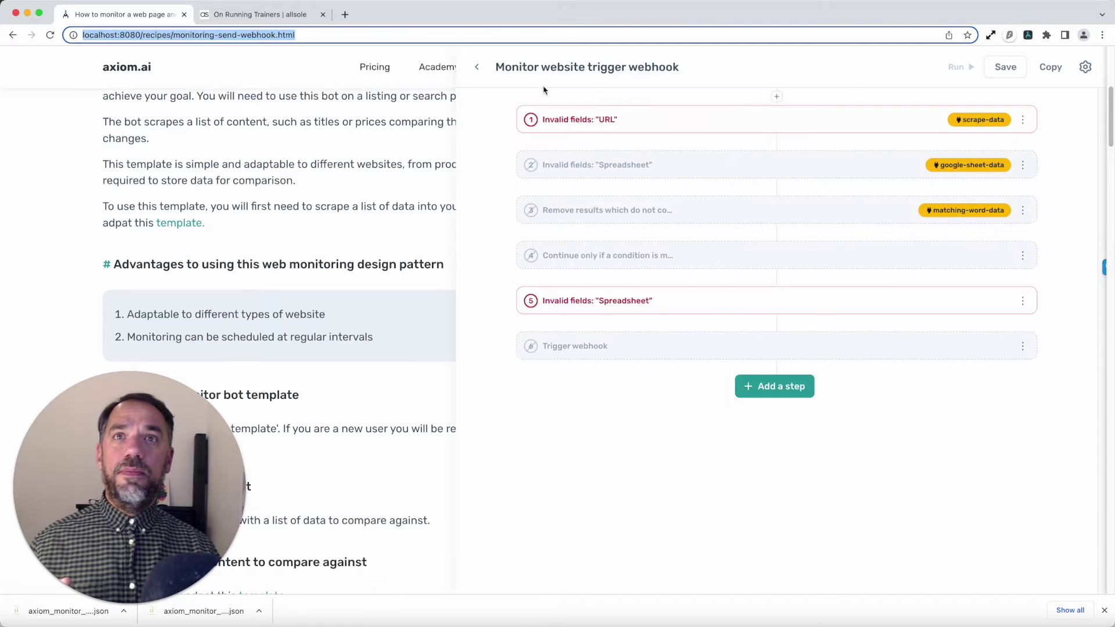
pyautogui.moveTo(610, 187)
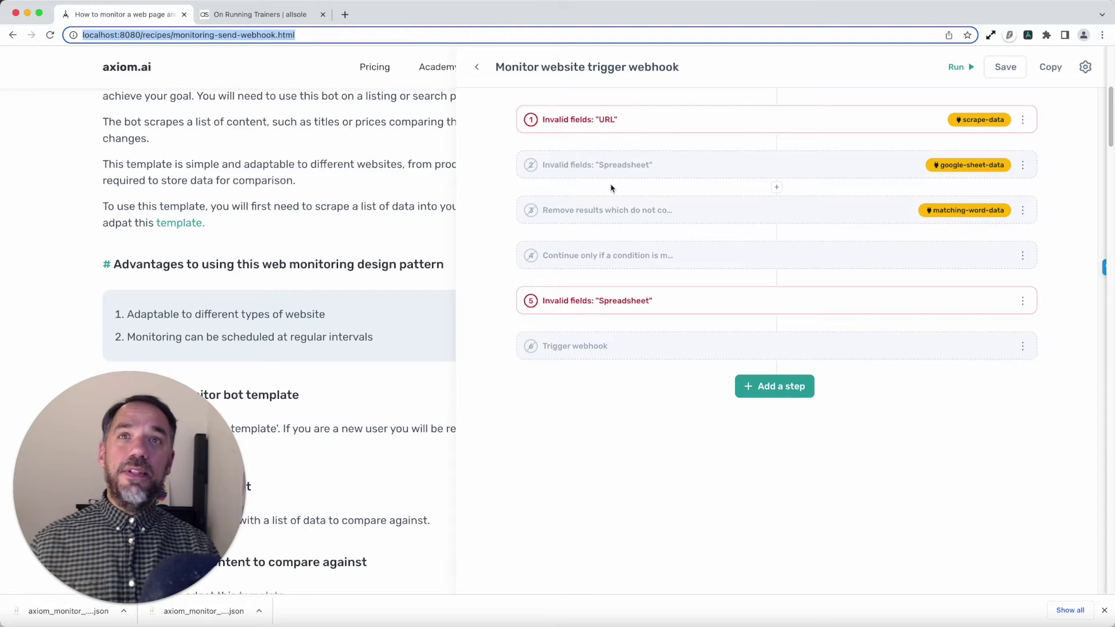
pyautogui.click(681, 130)
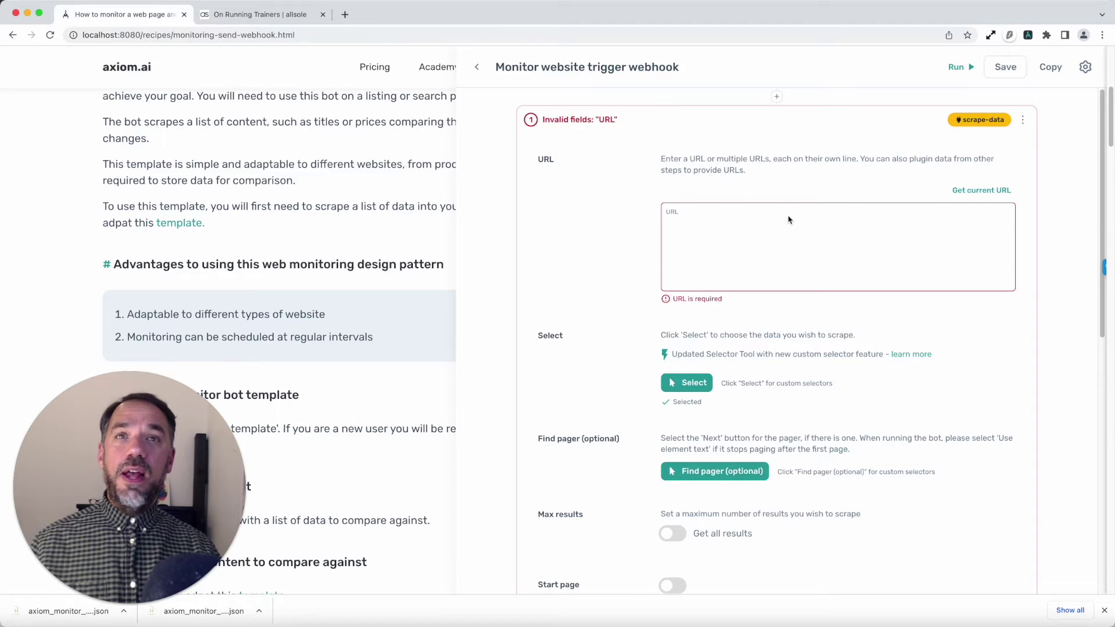
# Review the allsole On Running trainers listing, then return to the axiom.ai tab
pyautogui.click(269, 22)
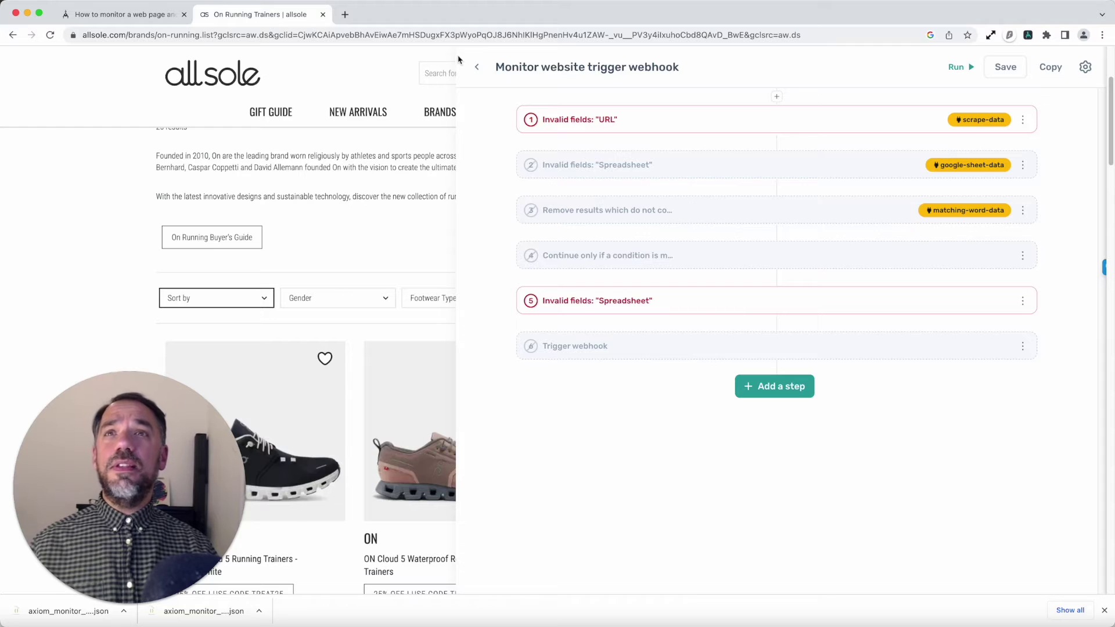
pyautogui.click(475, 66)
pyautogui.scroll(-3, 519, 397)
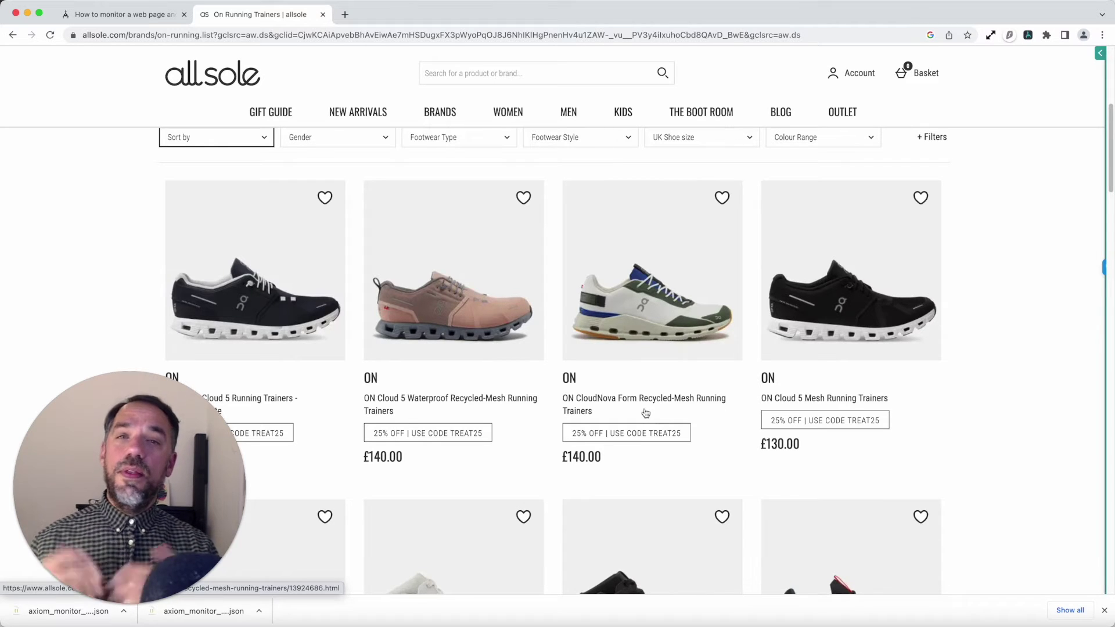
pyautogui.click(164, 14)
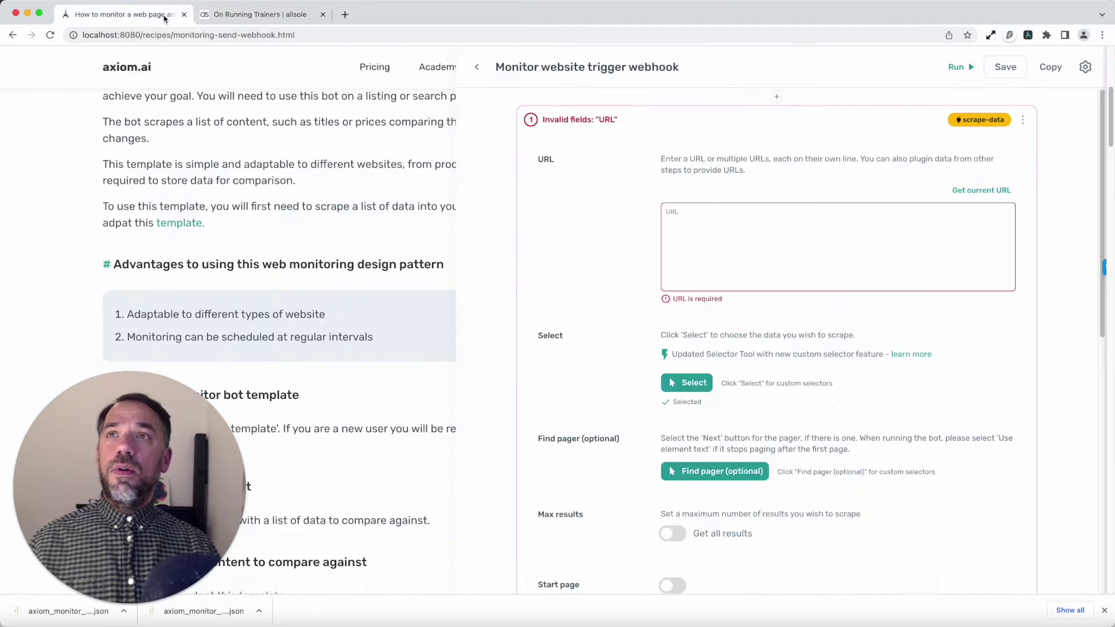
# Switch on the Max results toggle in the scrape-data step
pyautogui.scroll(3, 700, 211)
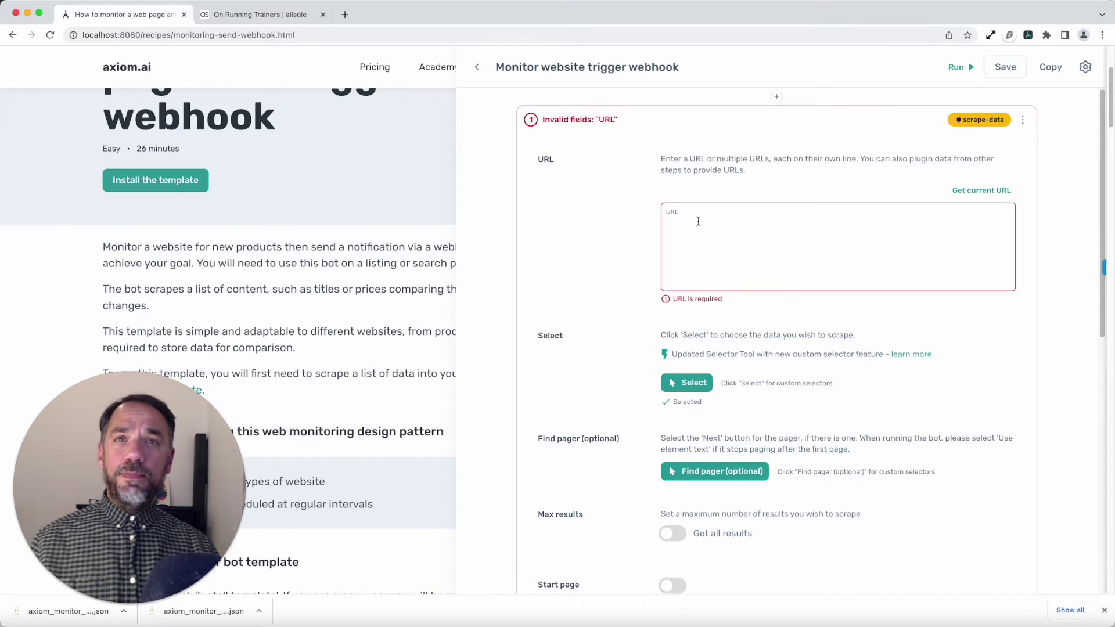
pyautogui.scroll(-2, 638, 261)
pyautogui.scroll(2, 696, 291)
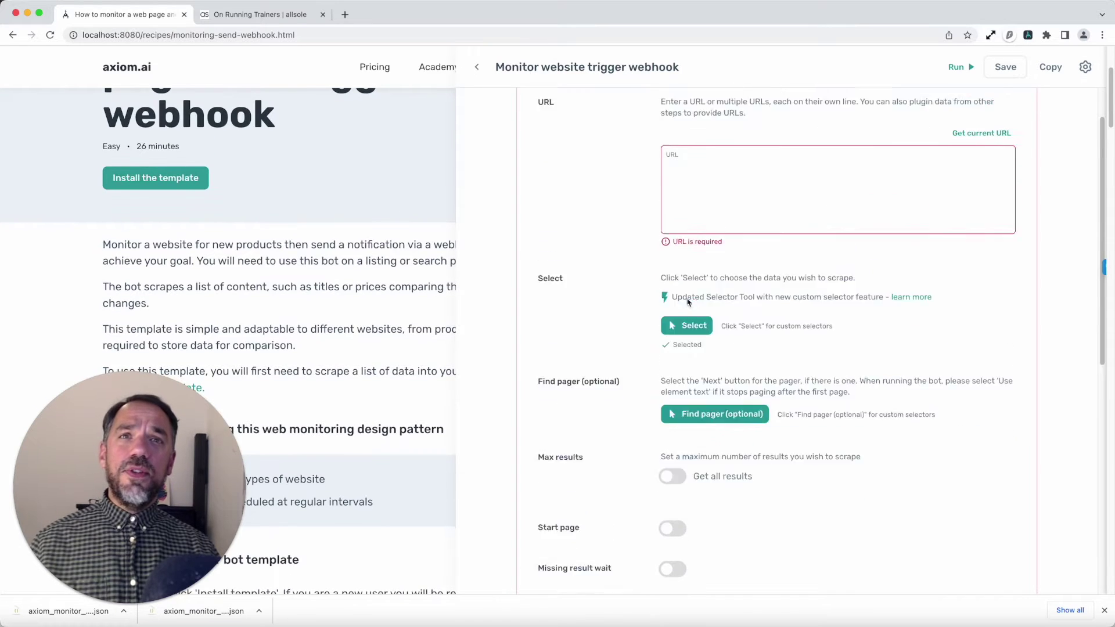
pyautogui.scroll(-3, 714, 291)
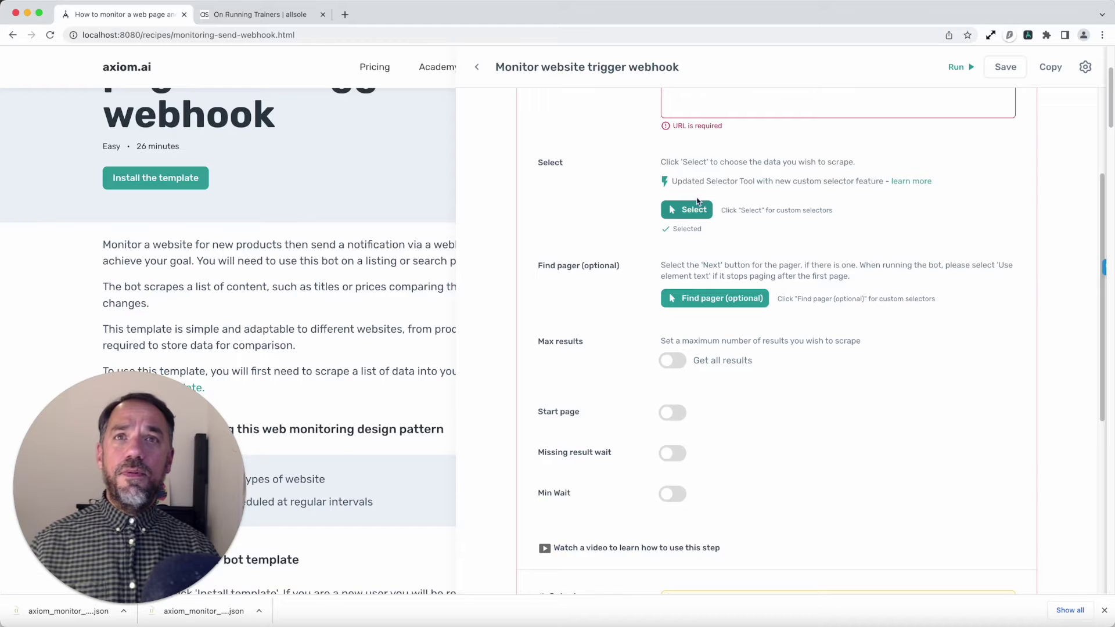
pyautogui.scroll(3, 703, 223)
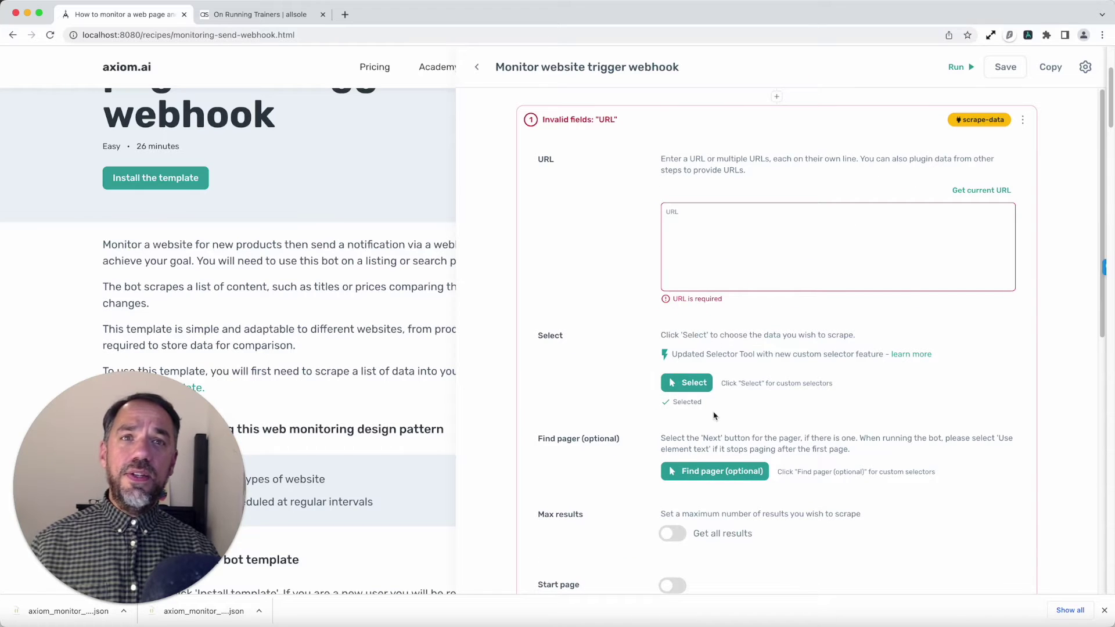
pyautogui.scroll(-1, 717, 430)
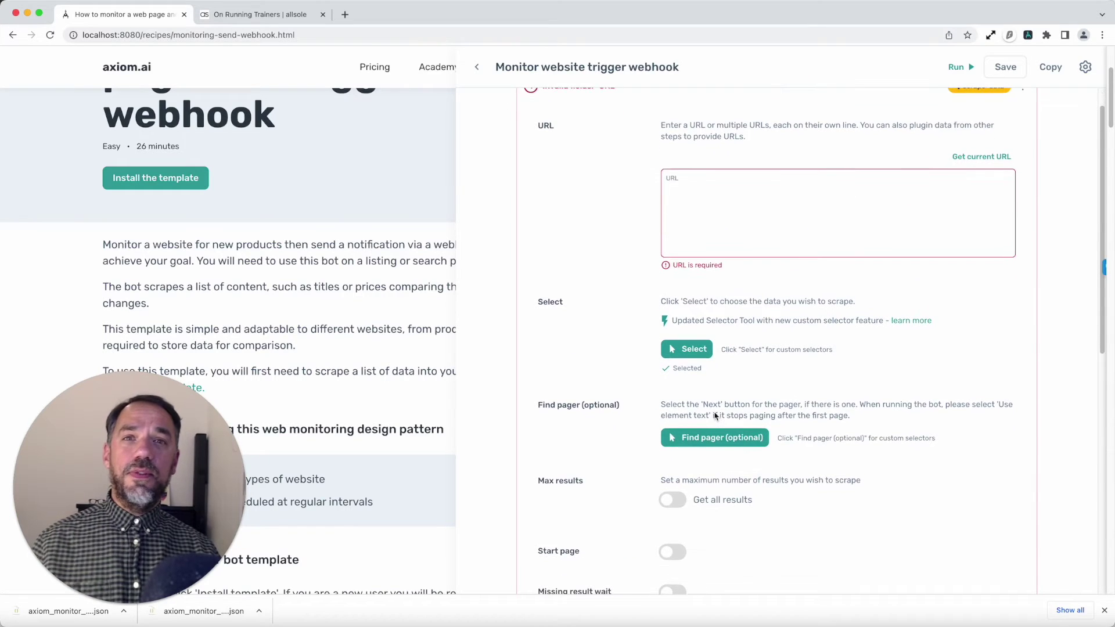
pyautogui.scroll(-3, 789, 451)
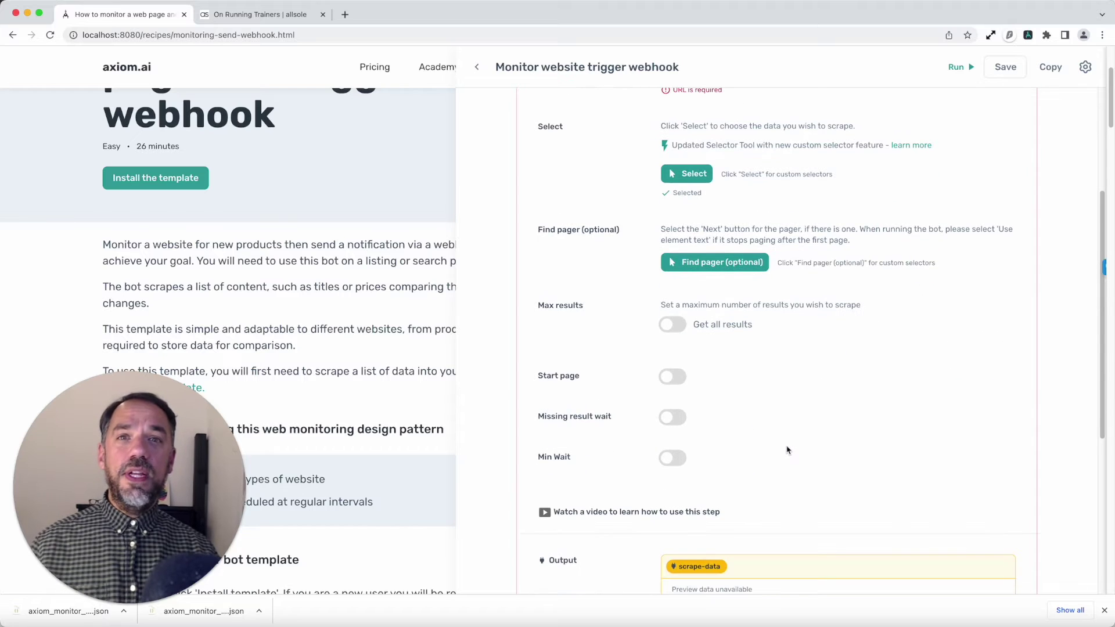
pyautogui.click(673, 324)
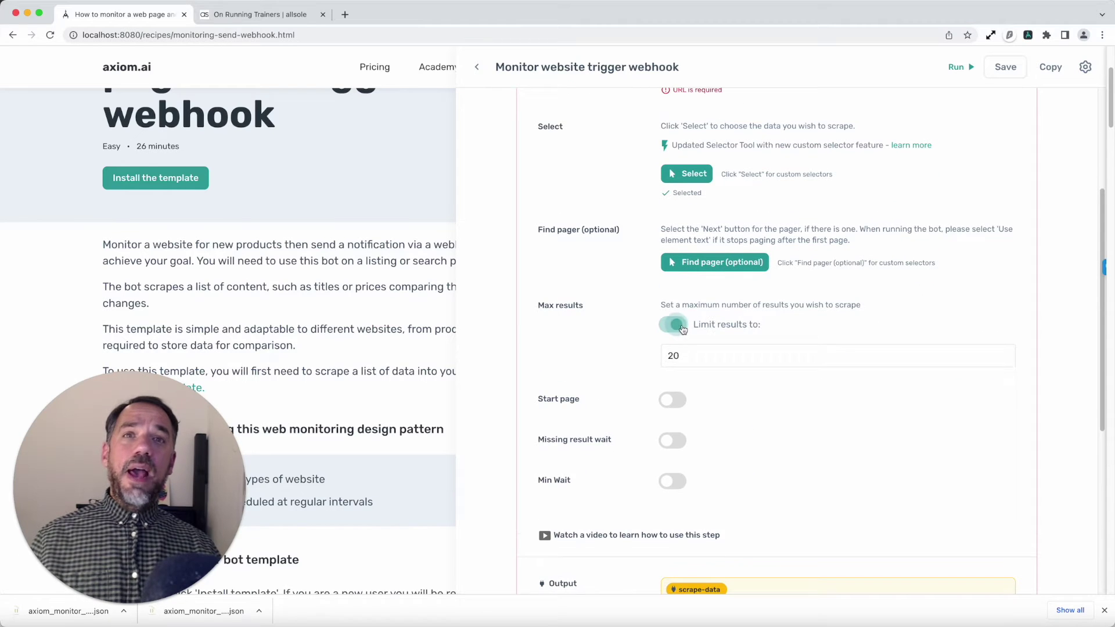
# Replace the default result limit of 20 with 5
pyautogui.doubleClick(683, 361)
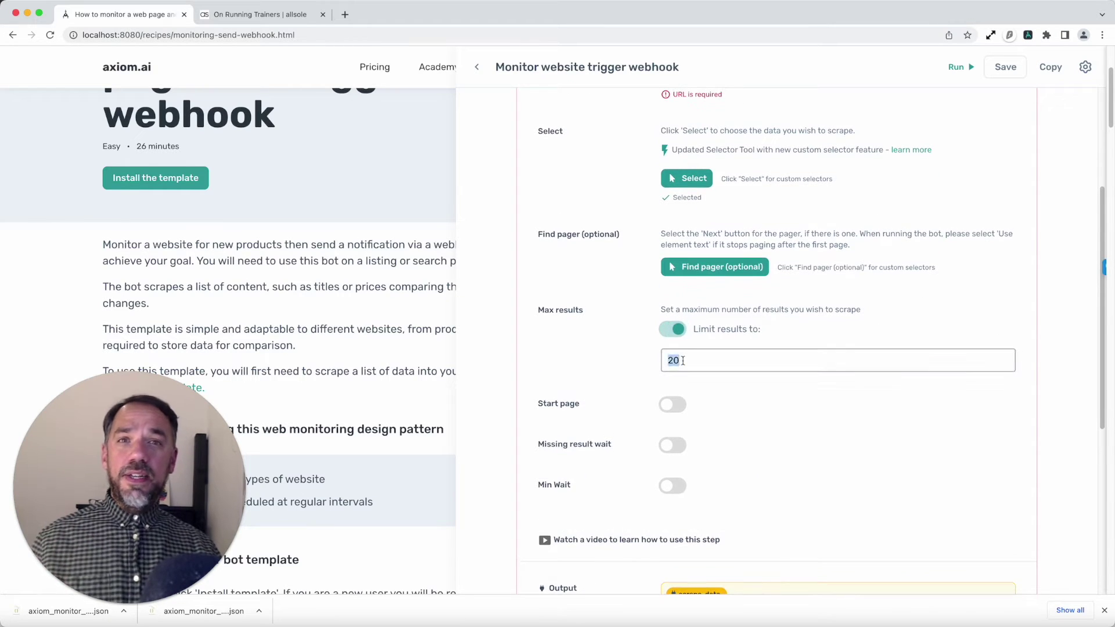
pyautogui.write('2')
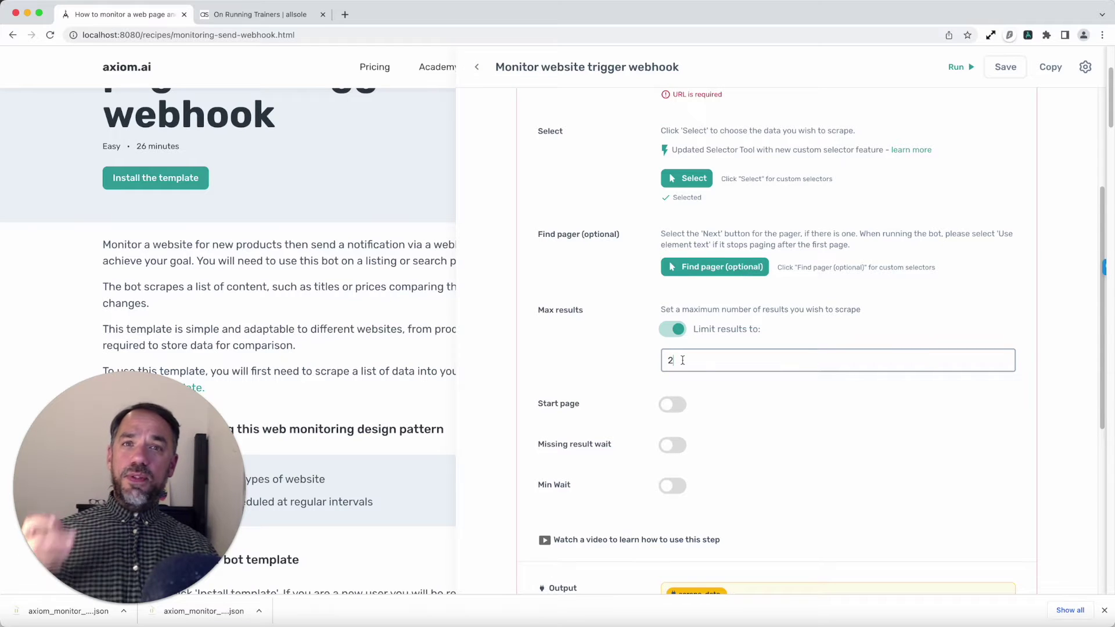
pyautogui.doubleClick(683, 360)
pyautogui.press('BackSpace')
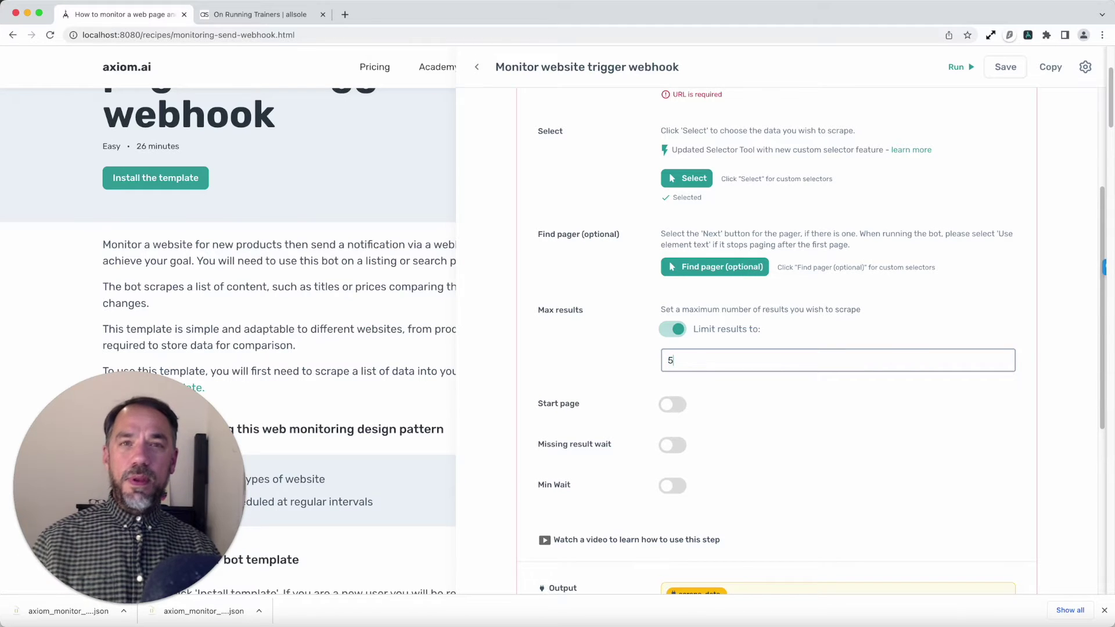
pyautogui.write('5')
pyautogui.scroll(4, 683, 360)
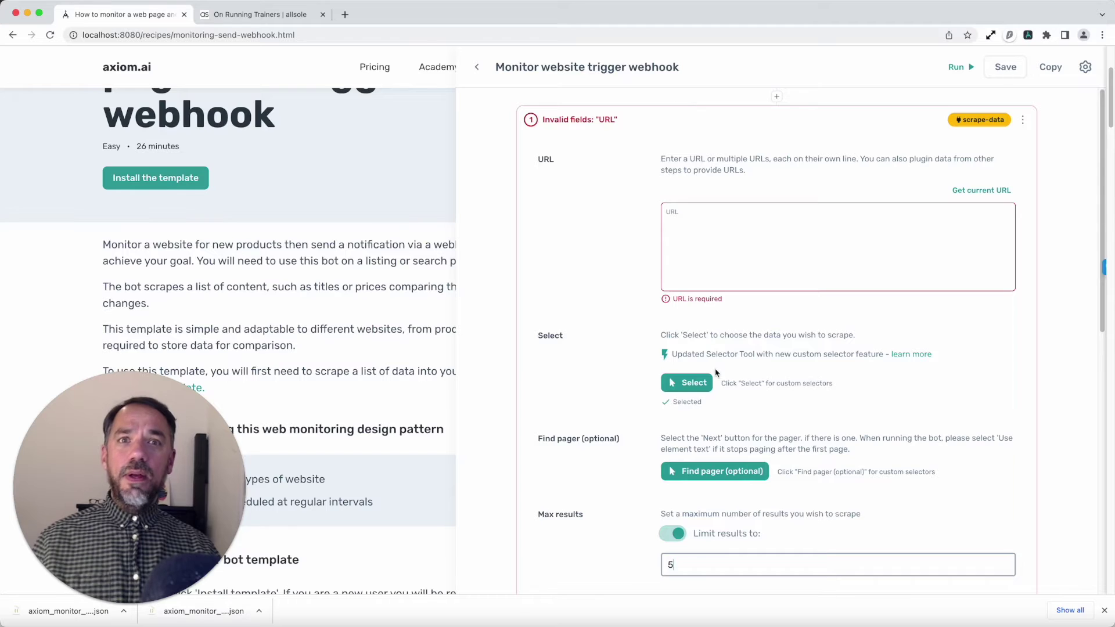
pyautogui.scroll(-4, 715, 369)
pyautogui.scroll(-2, 714, 369)
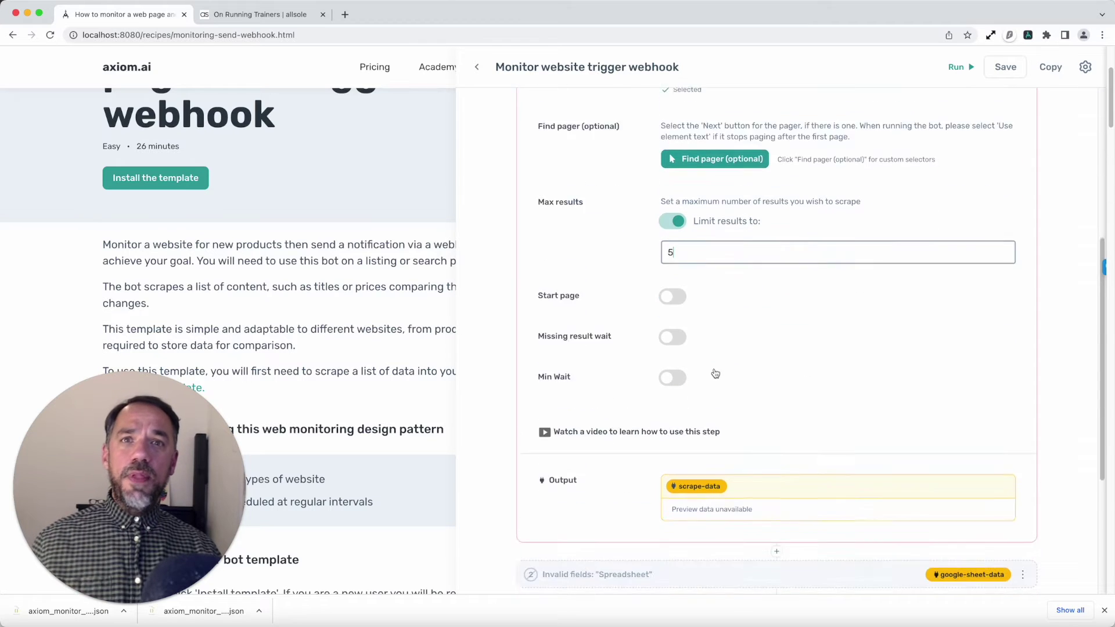
pyautogui.scroll(-1, 763, 423)
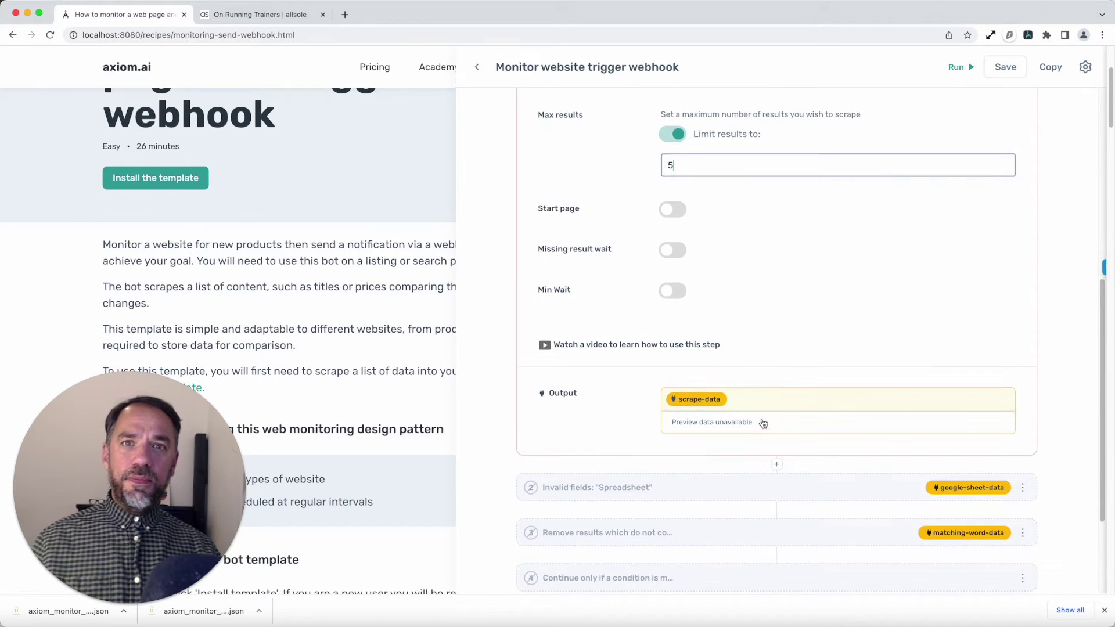
pyautogui.scroll(7, 737, 348)
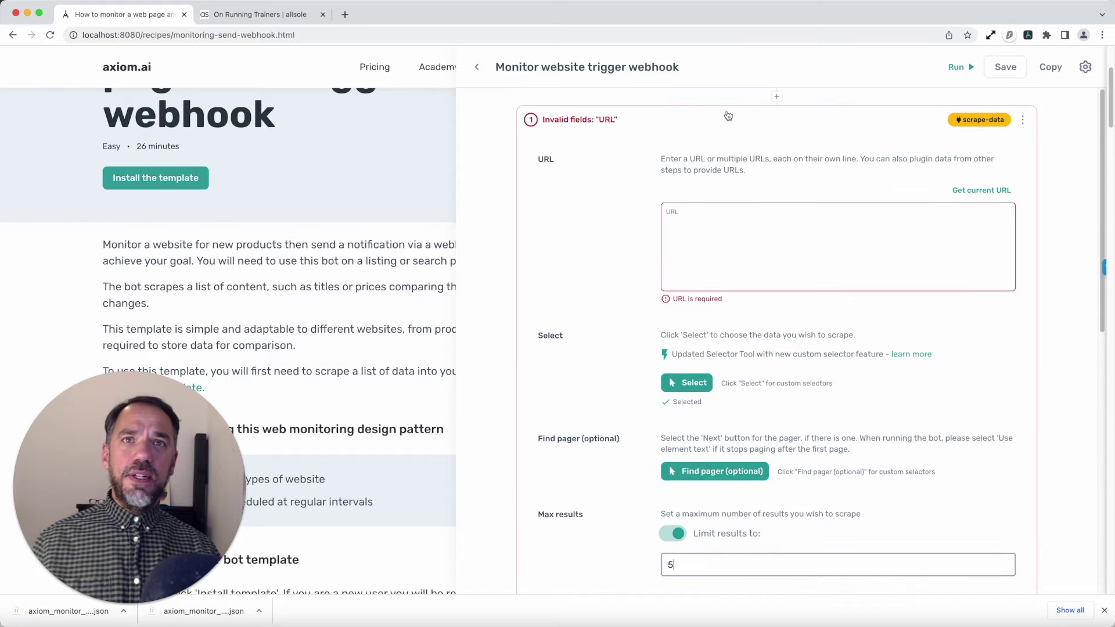
pyautogui.scroll(-6, 729, 174)
pyautogui.scroll(6, 729, 171)
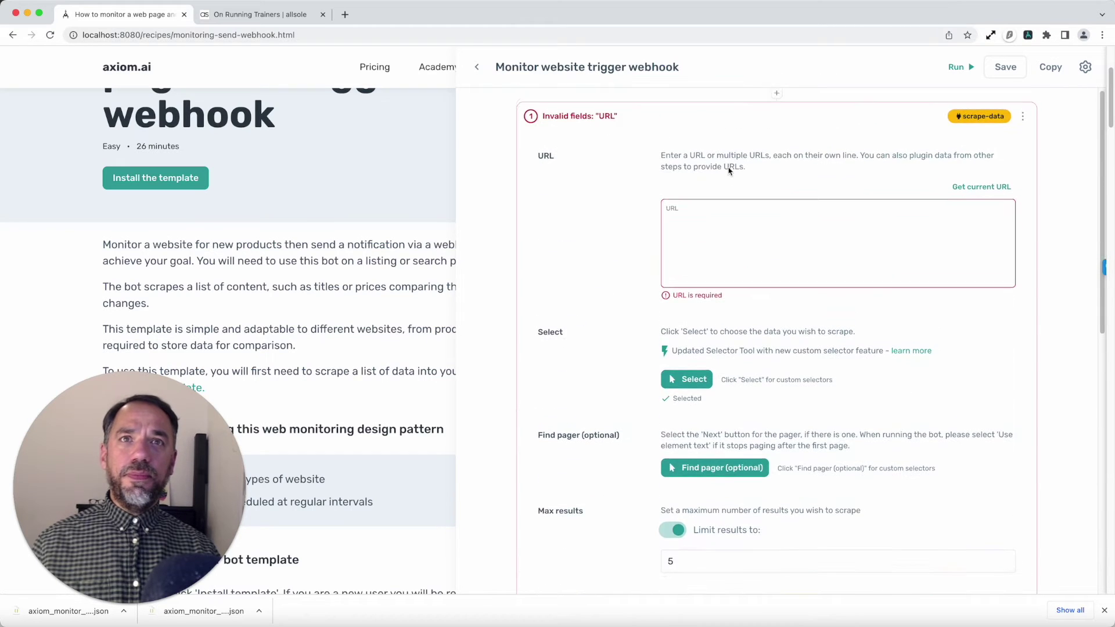
# Collapse the scrape step and expand step 5's Google Sheet write settings
pyautogui.click(726, 137)
pyautogui.click(725, 311)
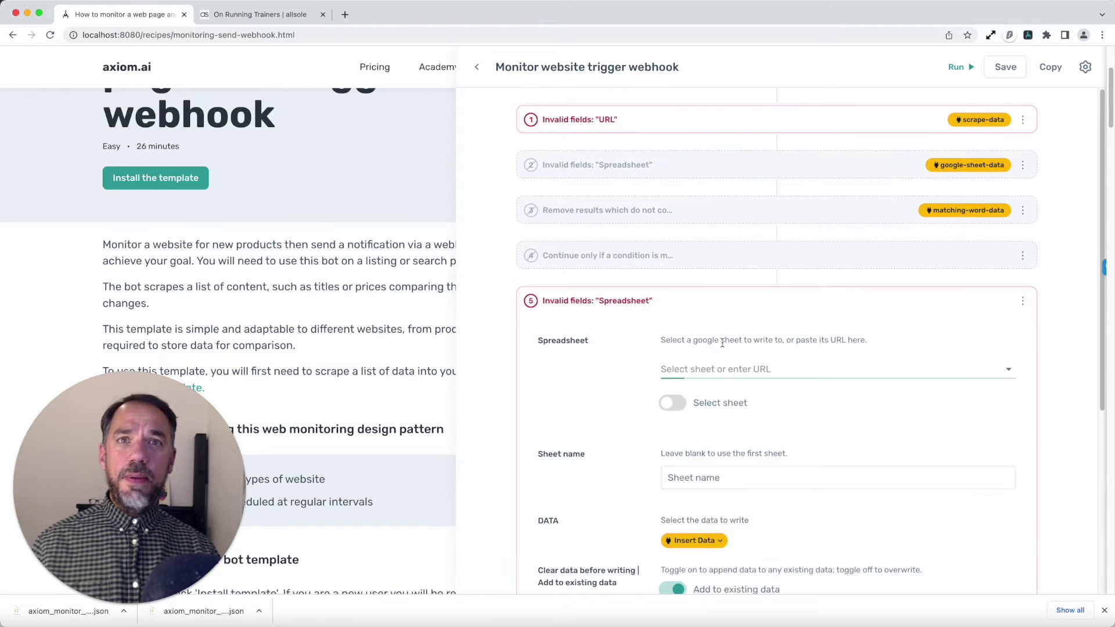
pyautogui.scroll(-1, 716, 335)
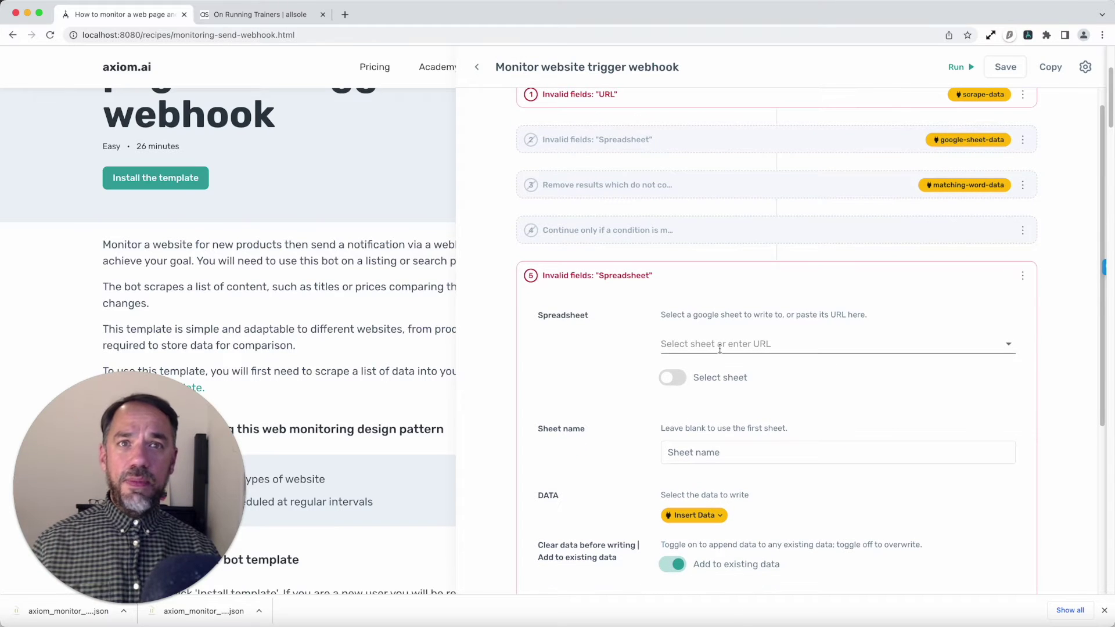
pyautogui.click(720, 347)
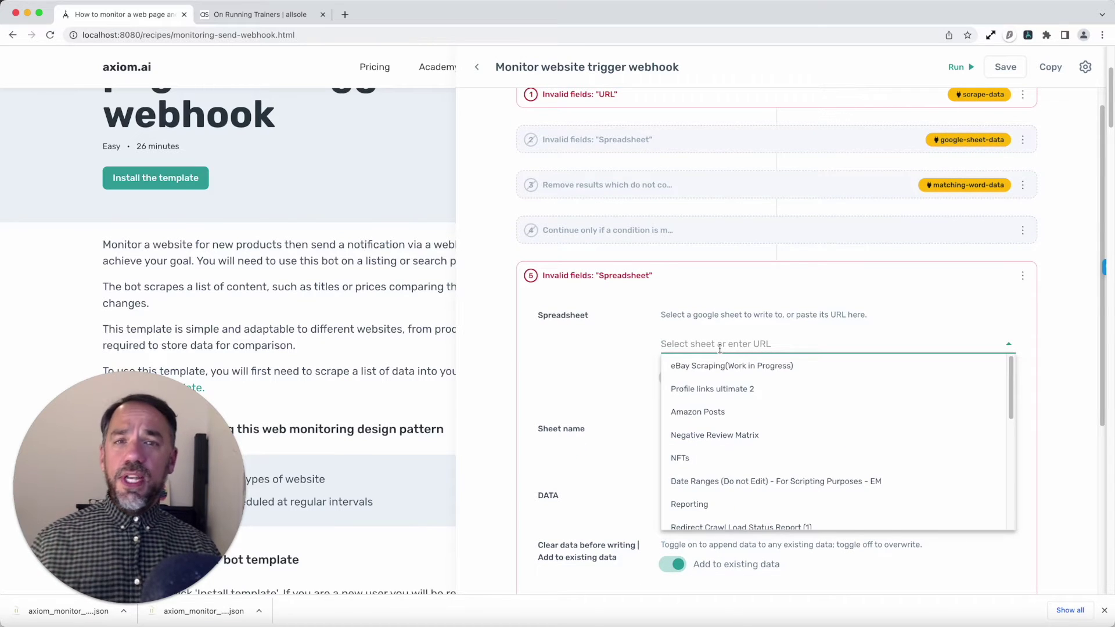
pyautogui.click(708, 289)
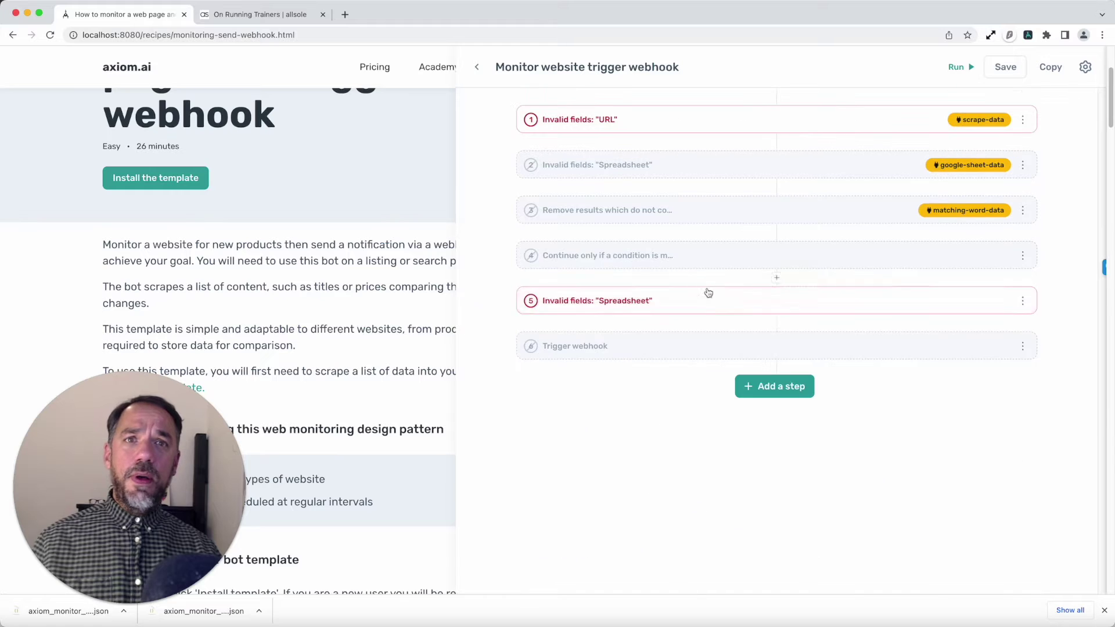
pyautogui.click(709, 306)
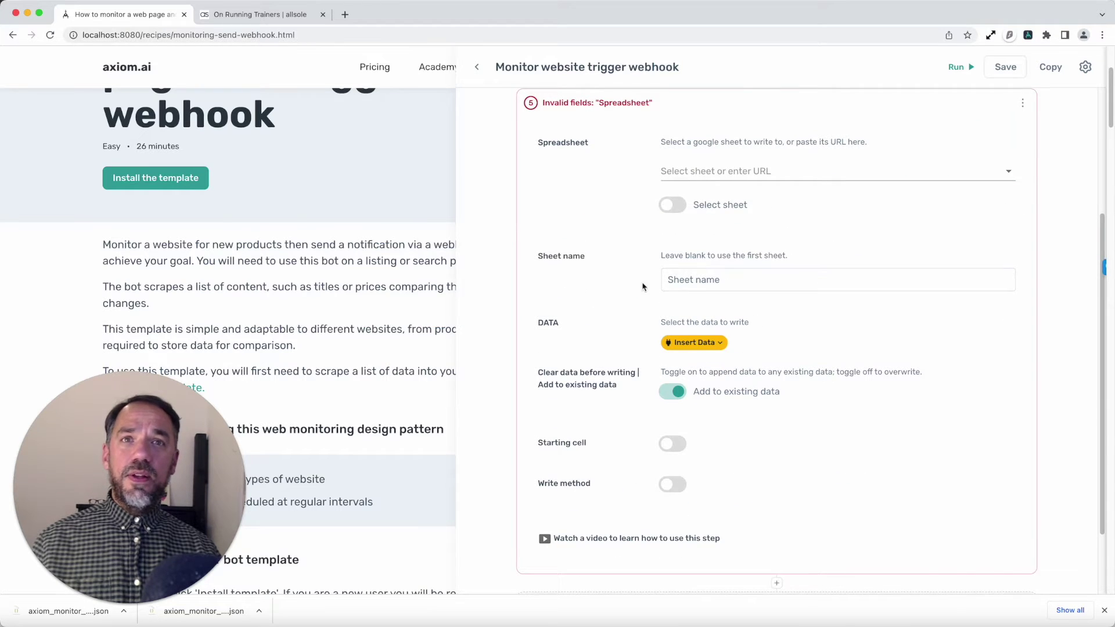
# Insert all columns of [scrape-data] as step 5's data, then collapse the step
pyautogui.click(701, 347)
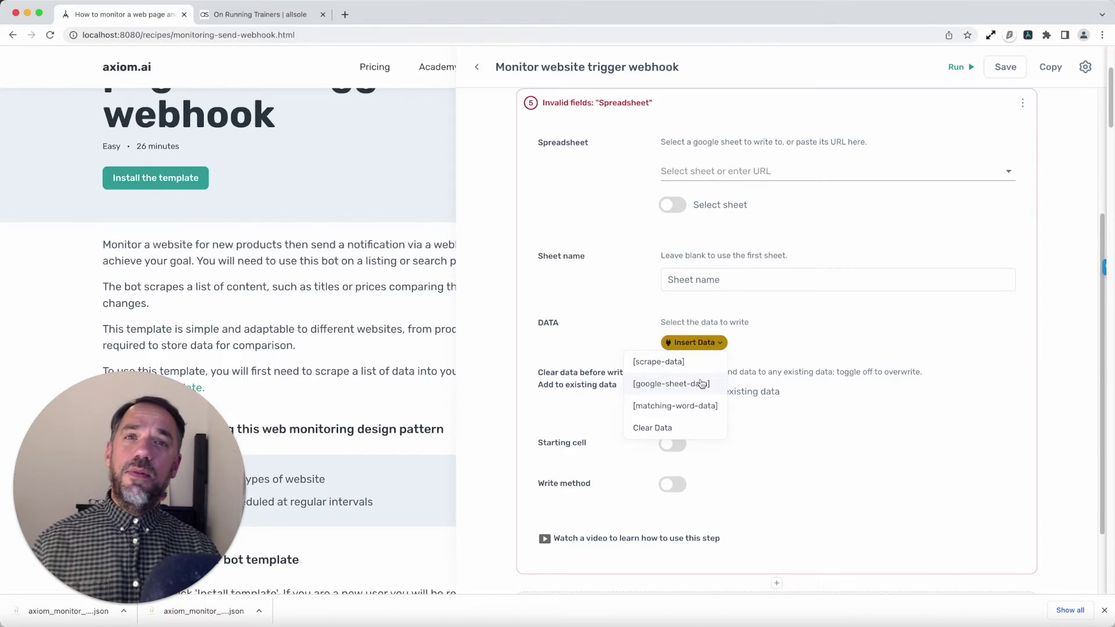
pyautogui.click(702, 364)
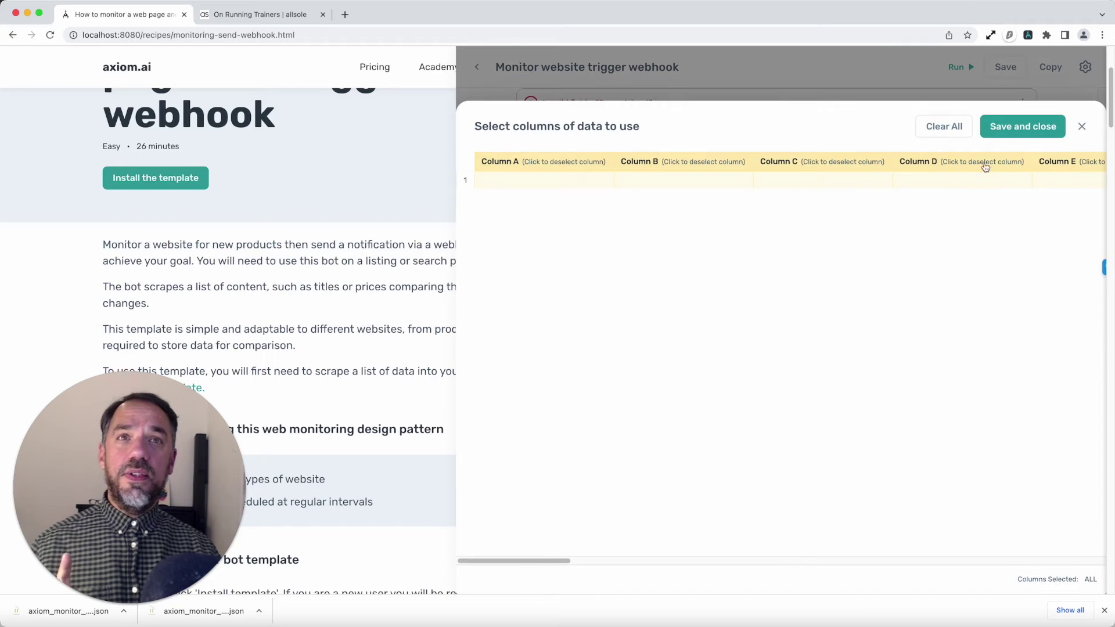
pyautogui.click(1014, 139)
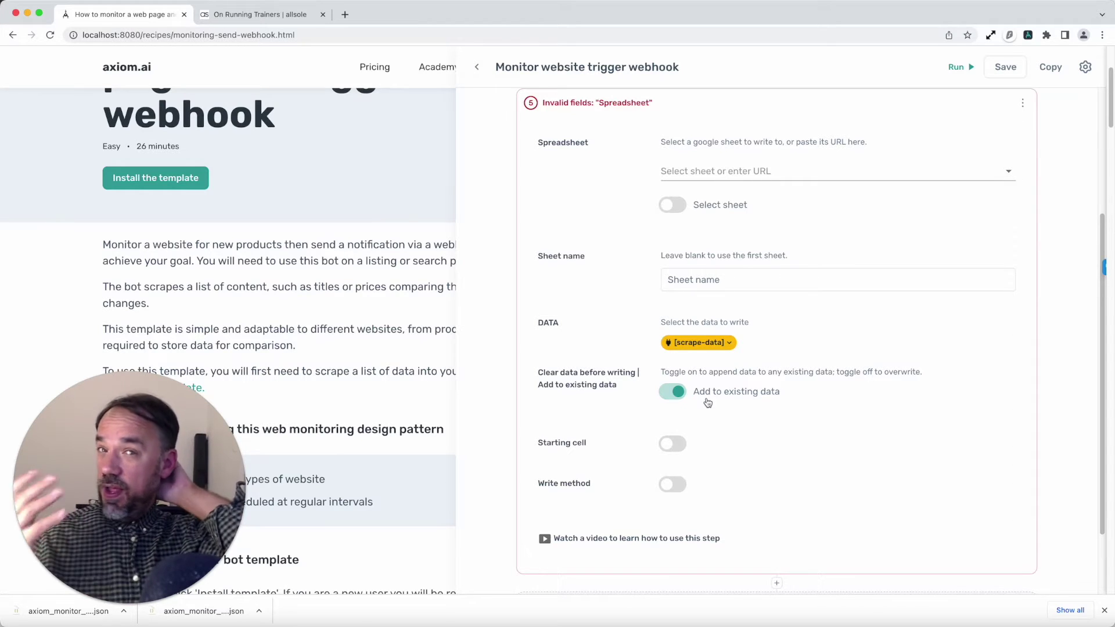
pyautogui.scroll(-3, 714, 398)
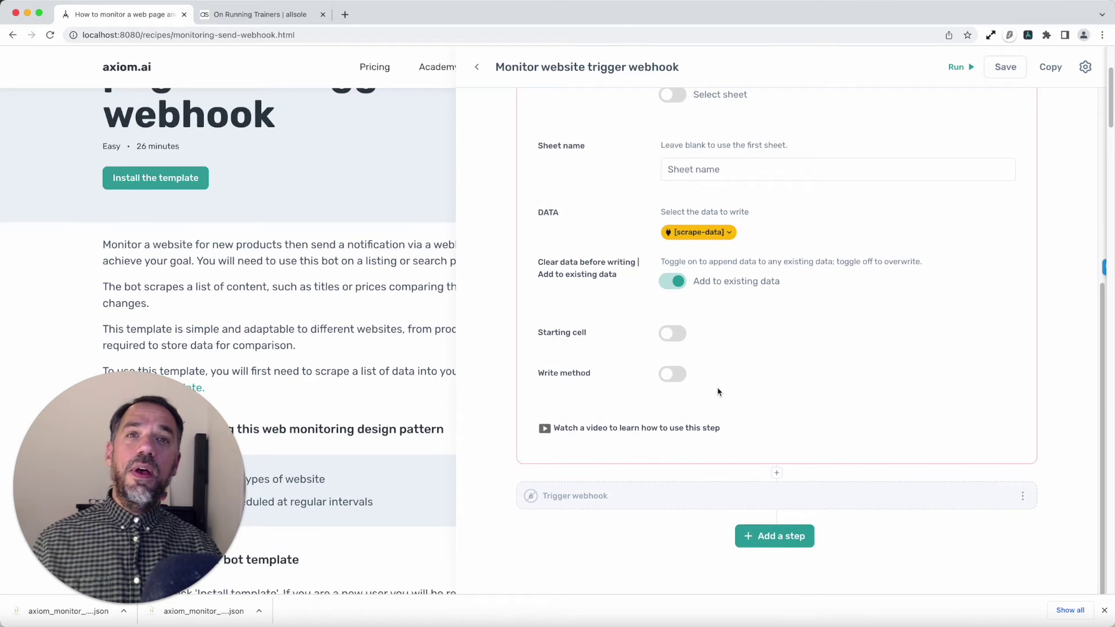
pyautogui.scroll(7, 718, 392)
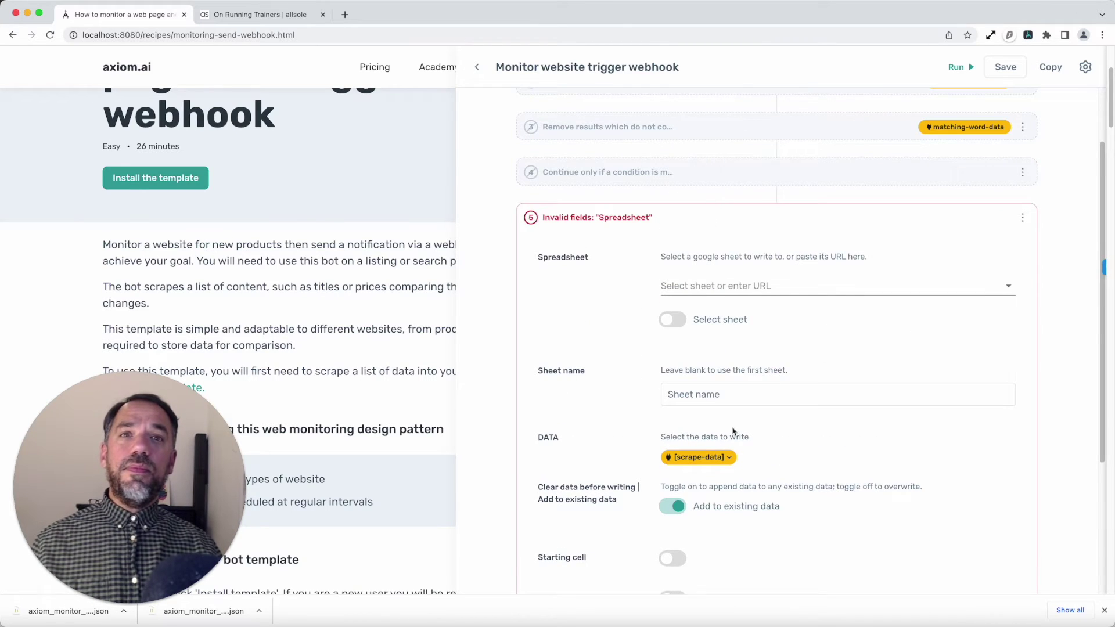
pyautogui.click(748, 222)
pyautogui.scroll(3, 746, 225)
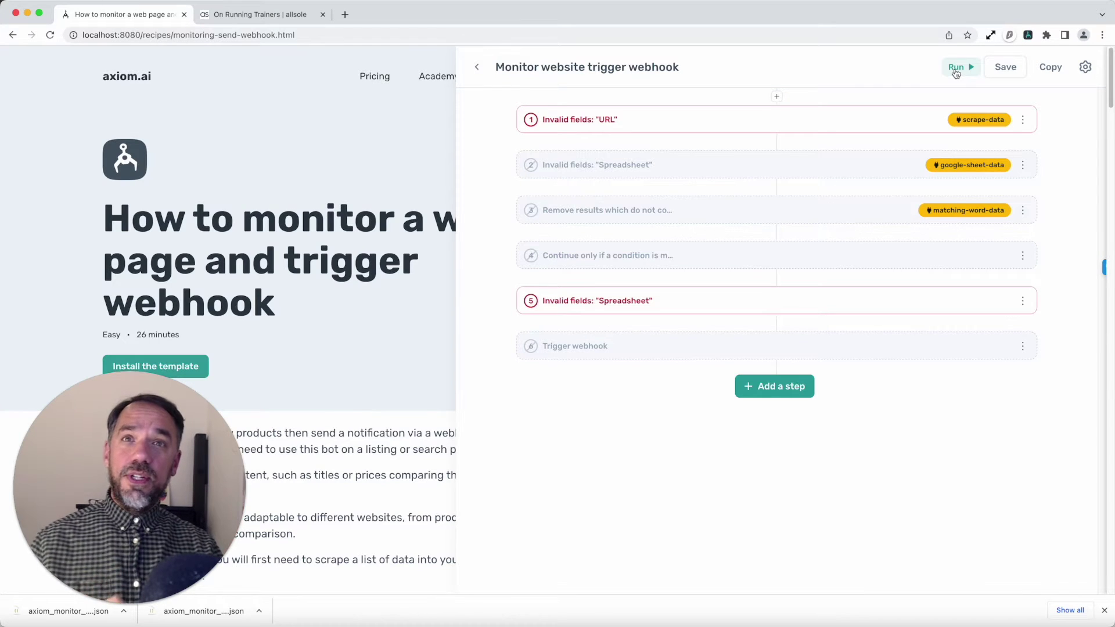
# Enable steps 2, 3, 4 and 6: sheet-read, word-filter, condition and Trigger webhook
pyautogui.click(769, 175)
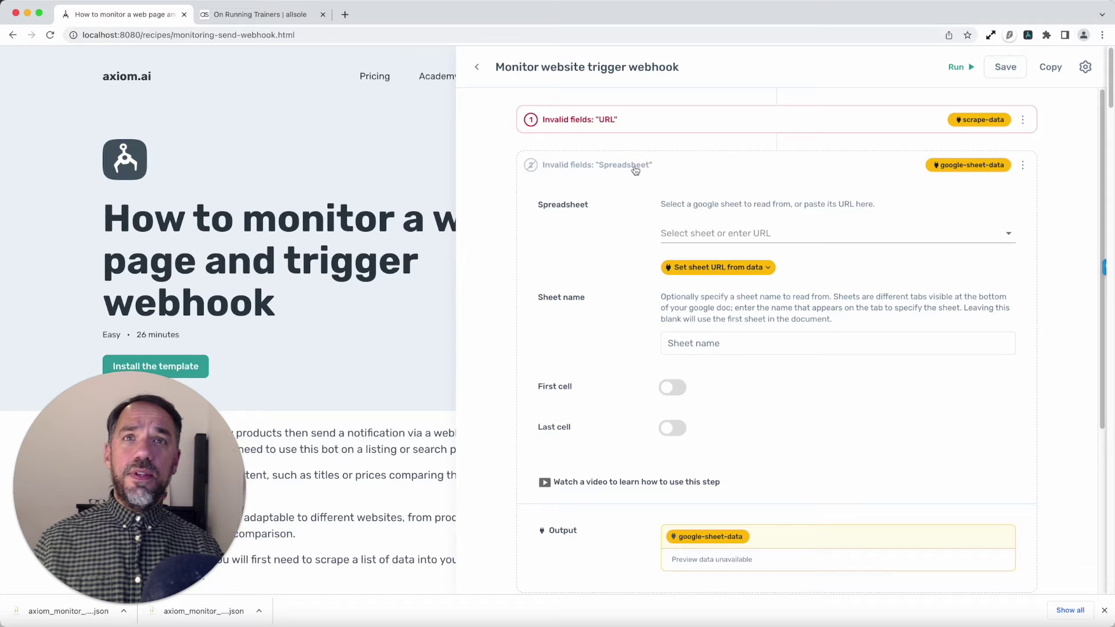
pyautogui.click(1022, 164)
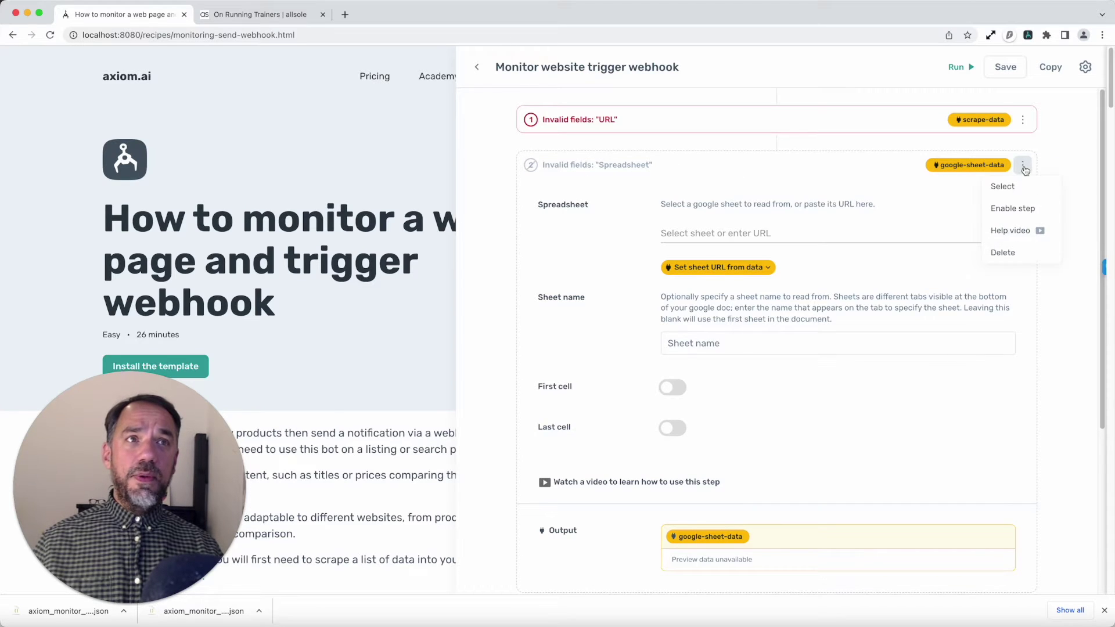
pyautogui.click(853, 170)
pyautogui.click(1022, 165)
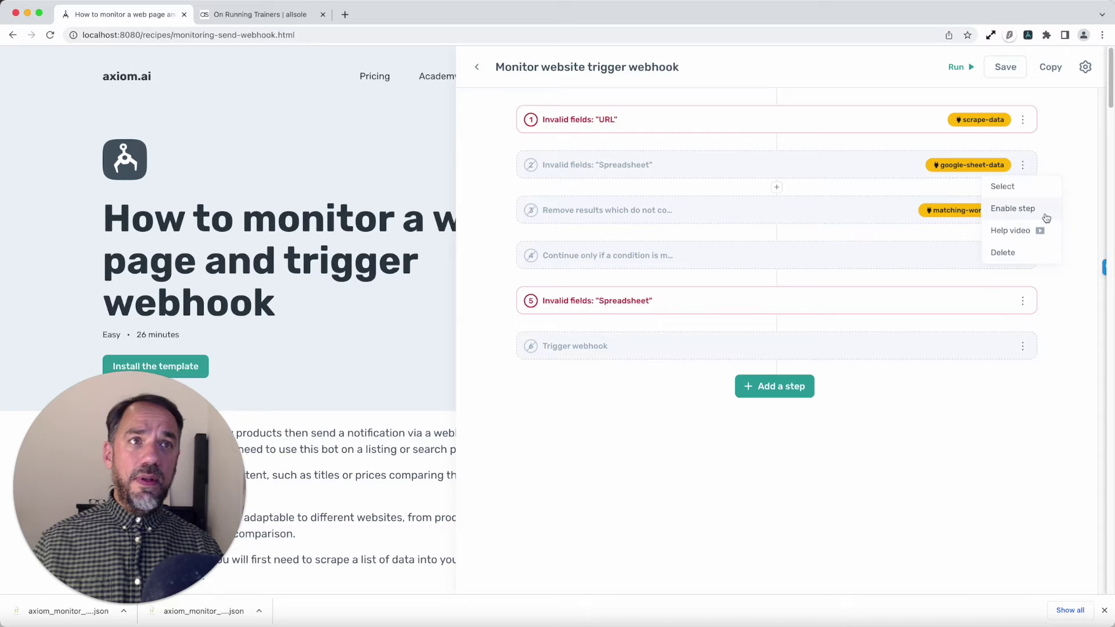
pyautogui.click(1034, 216)
pyautogui.click(1023, 210)
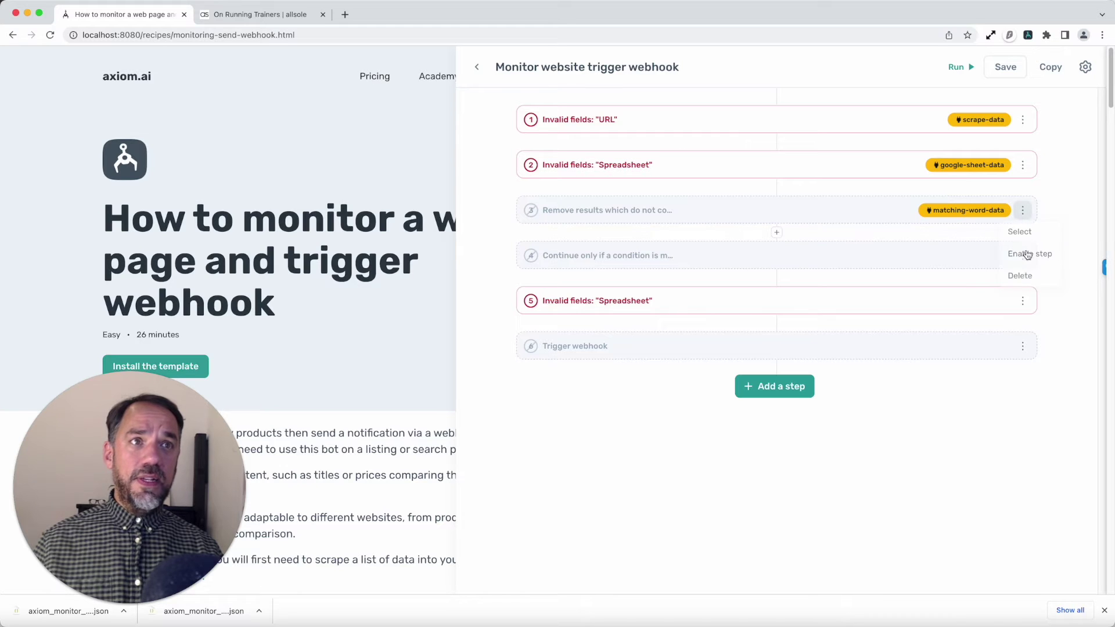
pyautogui.click(1028, 256)
pyautogui.click(1022, 256)
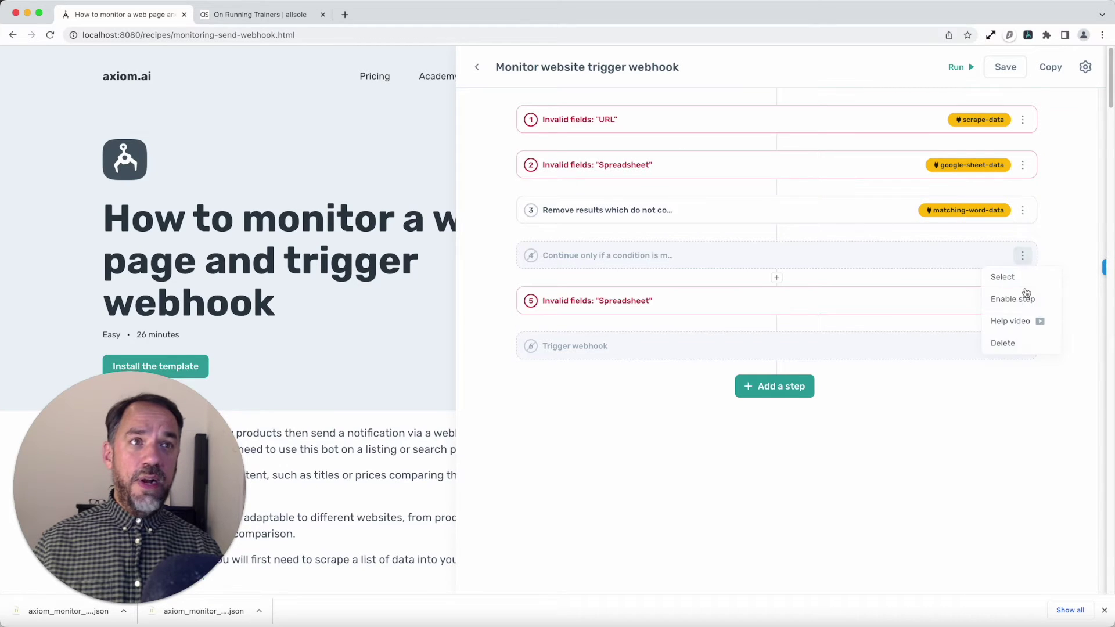
pyautogui.click(1023, 301)
pyautogui.click(1022, 346)
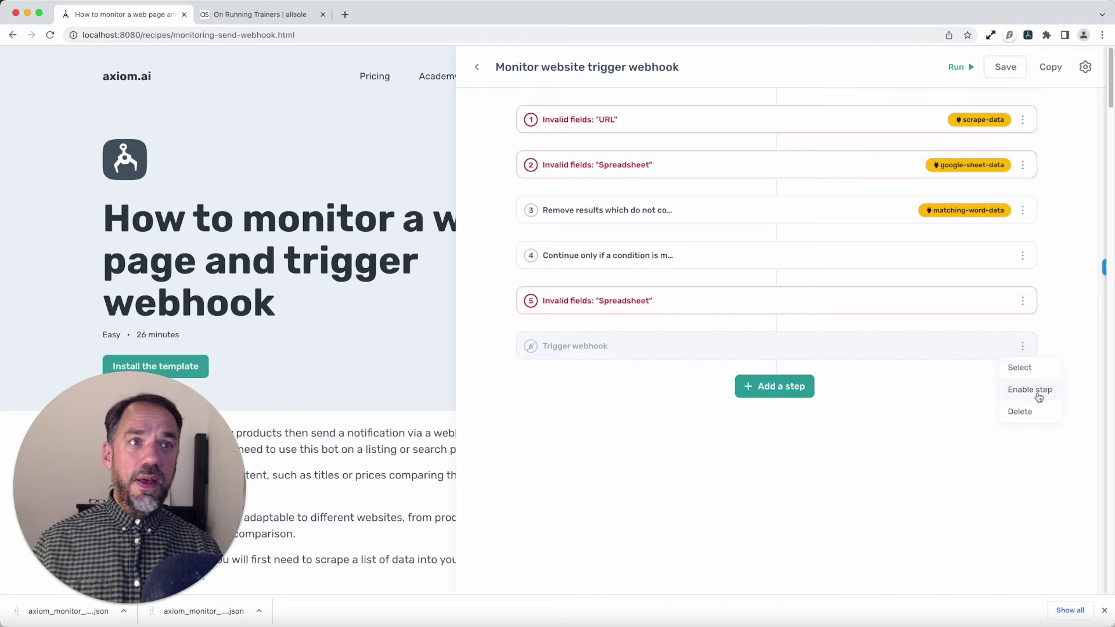
pyautogui.click(1035, 390)
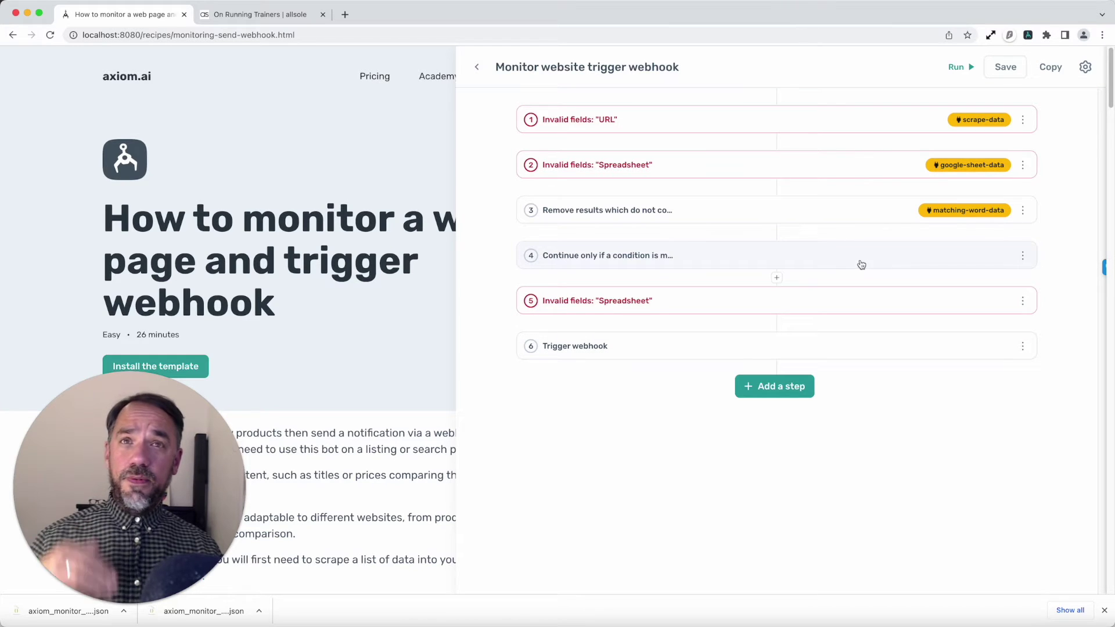
# Expand step 2's Google Sheet reading settings
pyautogui.click(752, 123)
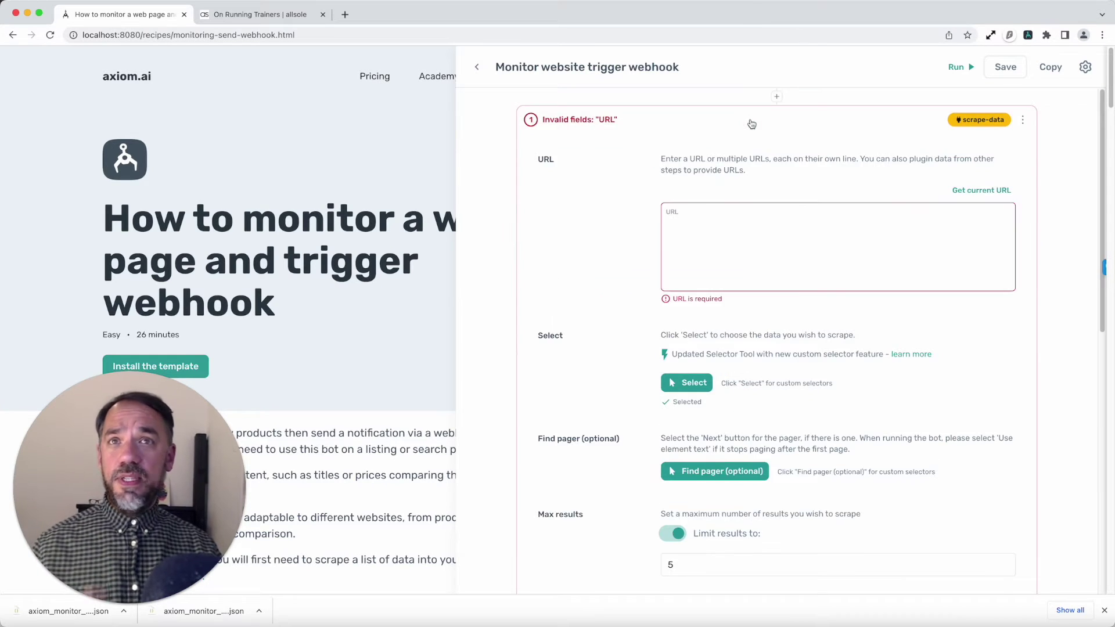
pyautogui.click(751, 124)
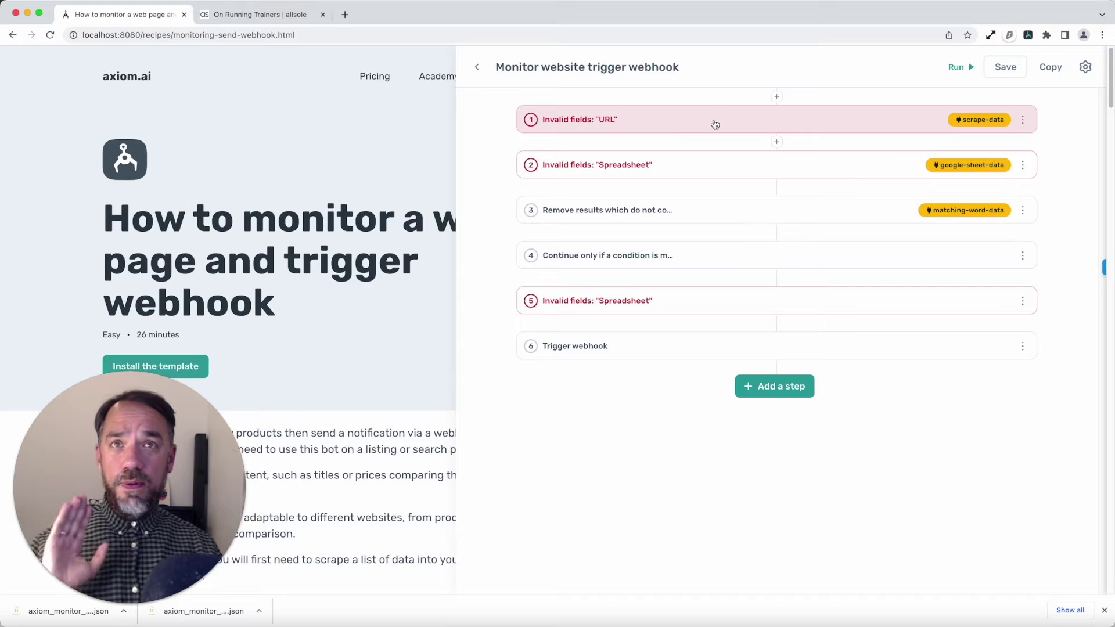
pyautogui.click(726, 162)
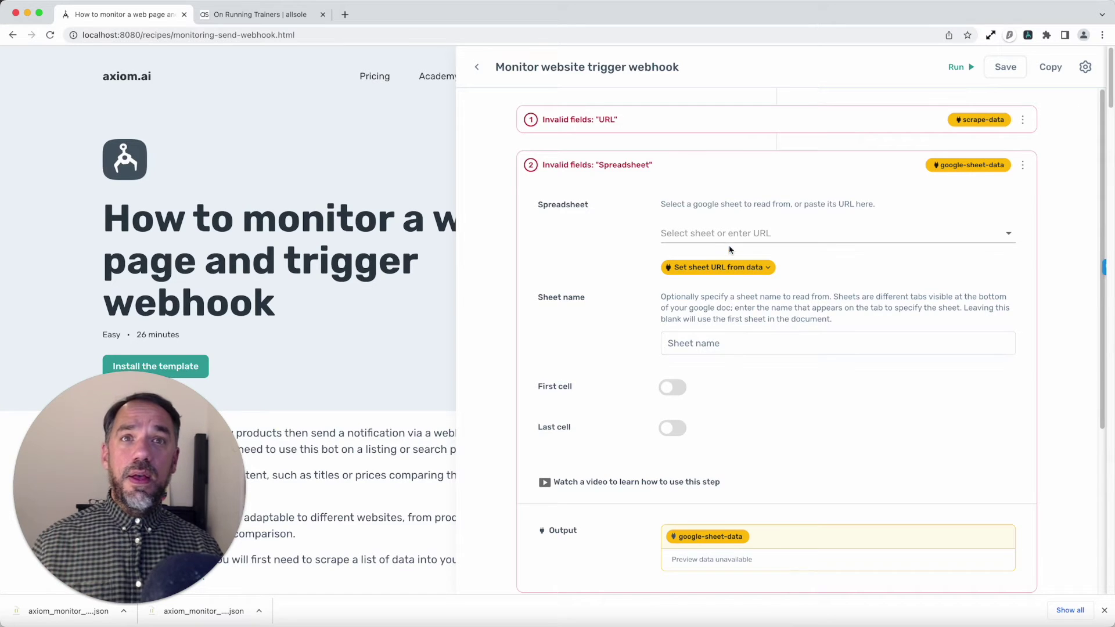
# Browse step 2's sheet list without picking a sheet, then collapse the step
pyautogui.click(702, 346)
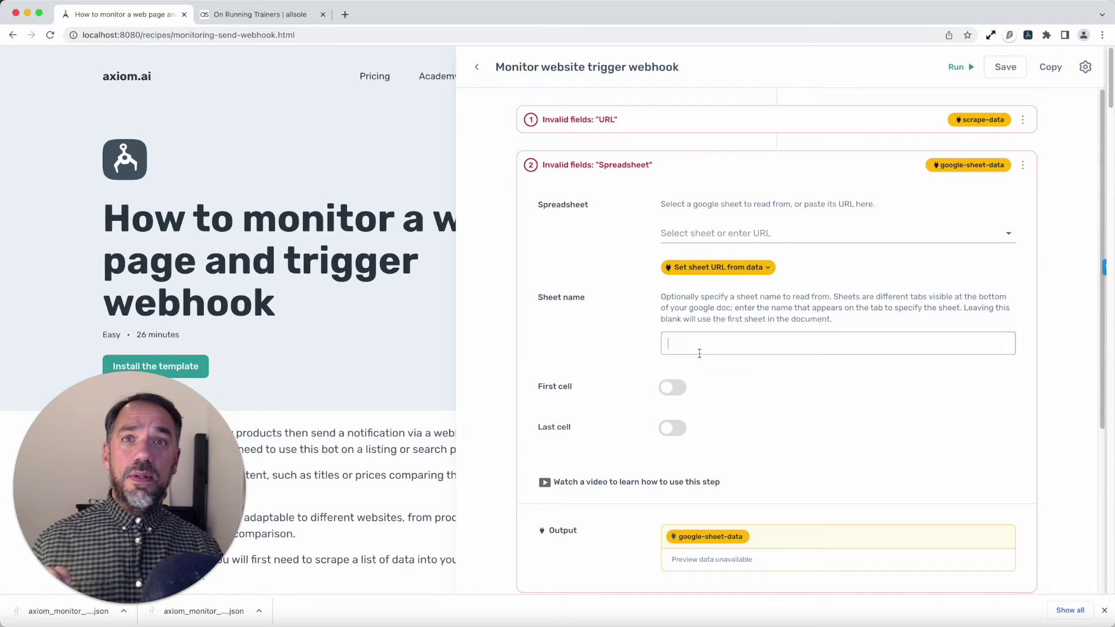
pyautogui.click(721, 234)
pyautogui.click(646, 256)
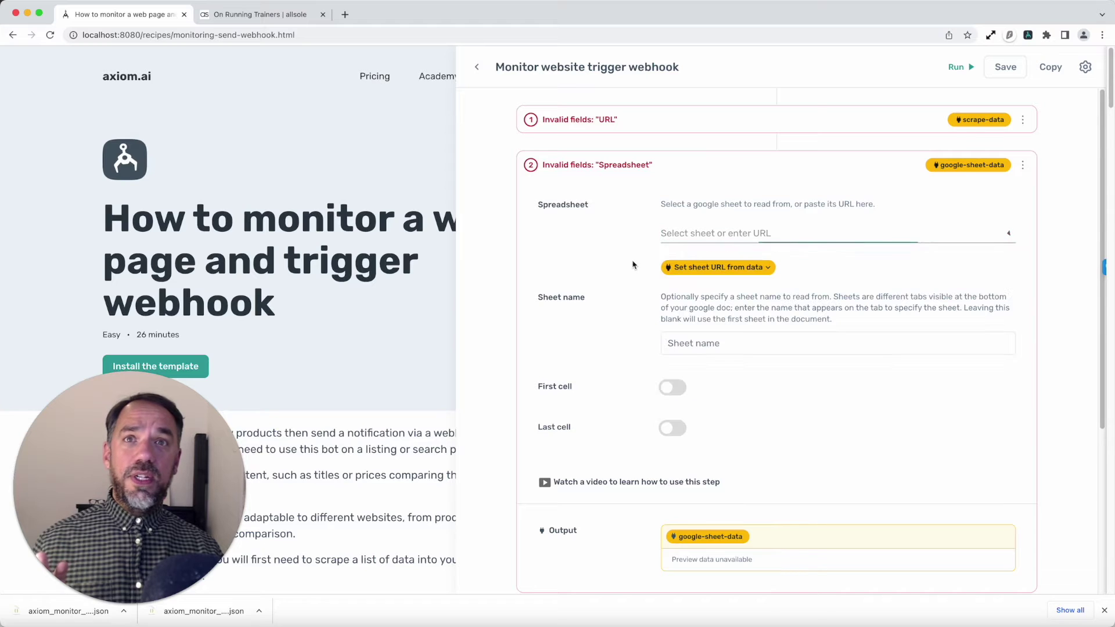
pyautogui.click(702, 347)
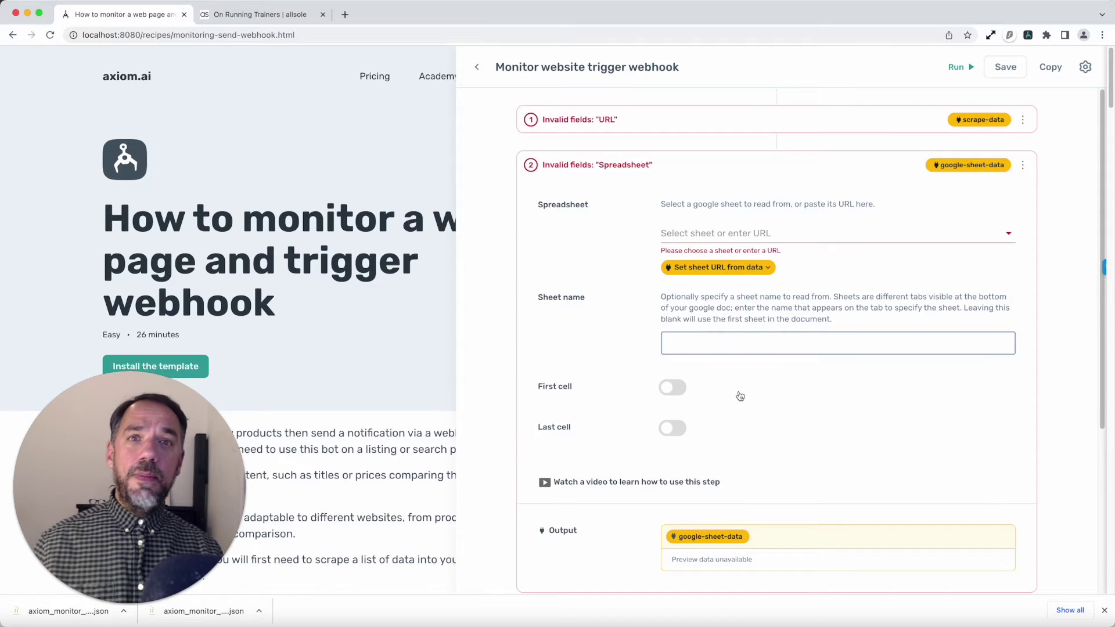
pyautogui.scroll(-3, 739, 395)
pyautogui.scroll(3, 779, 366)
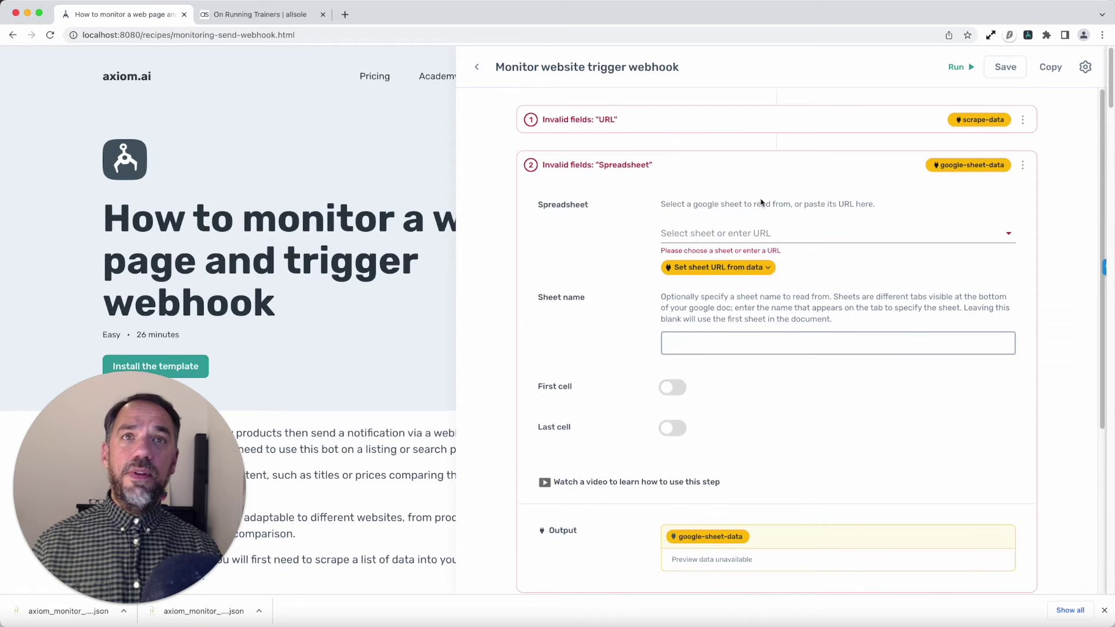
pyautogui.click(742, 164)
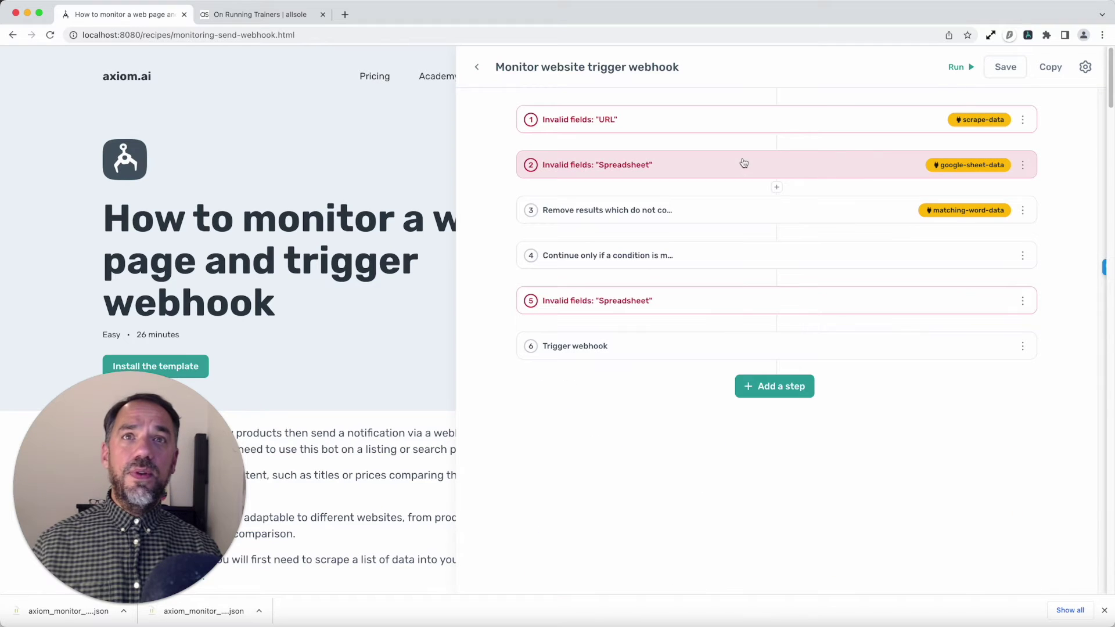
pyautogui.click(777, 222)
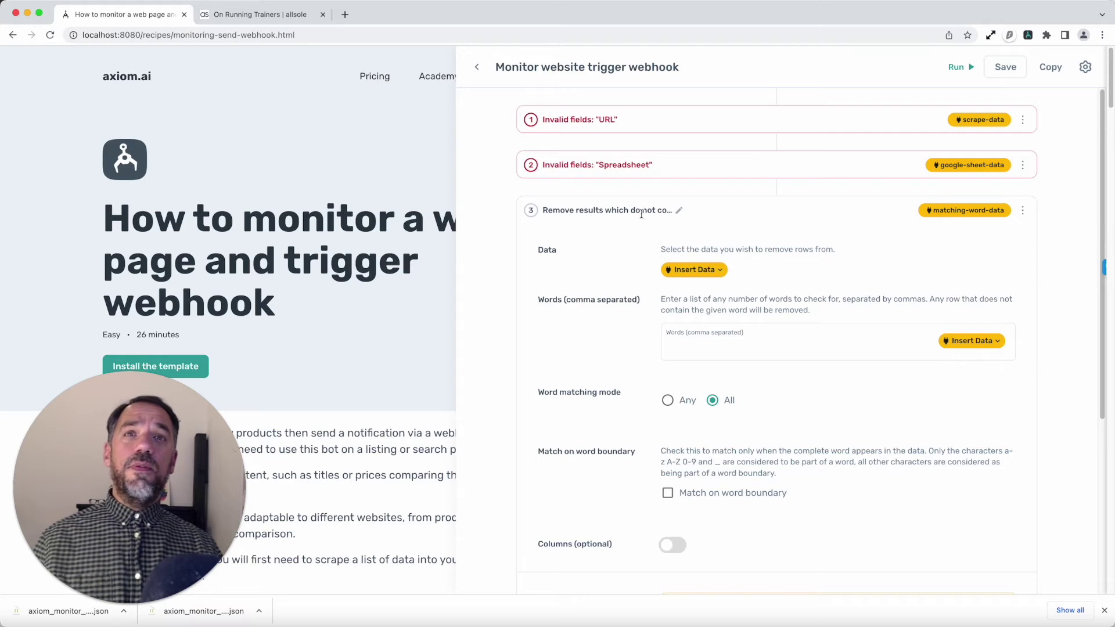
# Set the word filter's data to all columns of [scrape-data]
pyautogui.moveTo(673, 211); pyautogui.dragTo(569, 212)
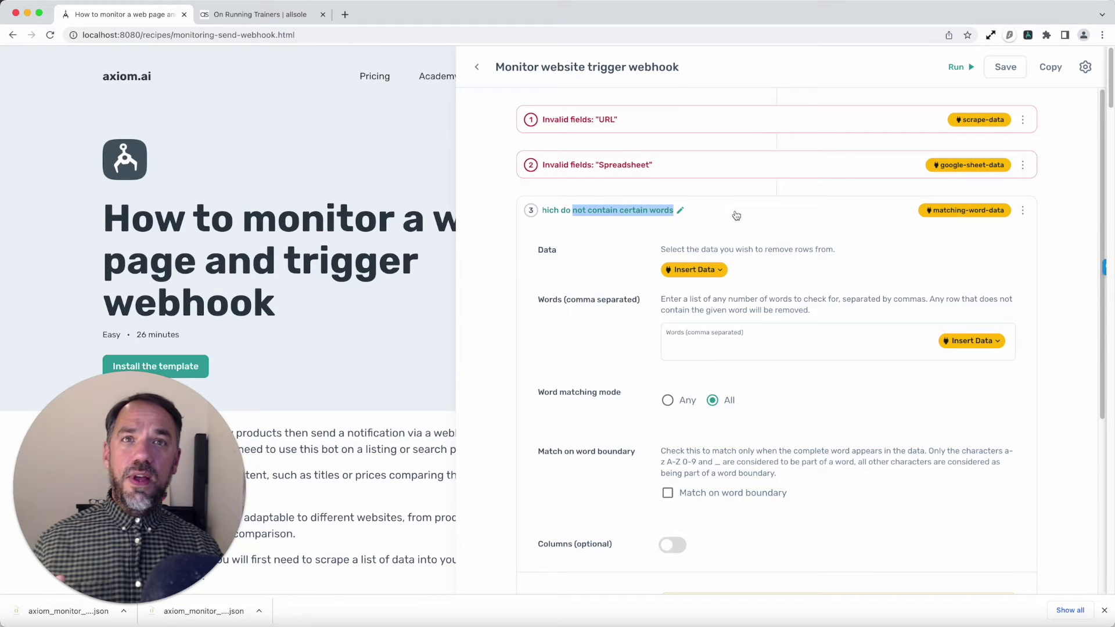
pyautogui.click(730, 216)
pyautogui.click(733, 216)
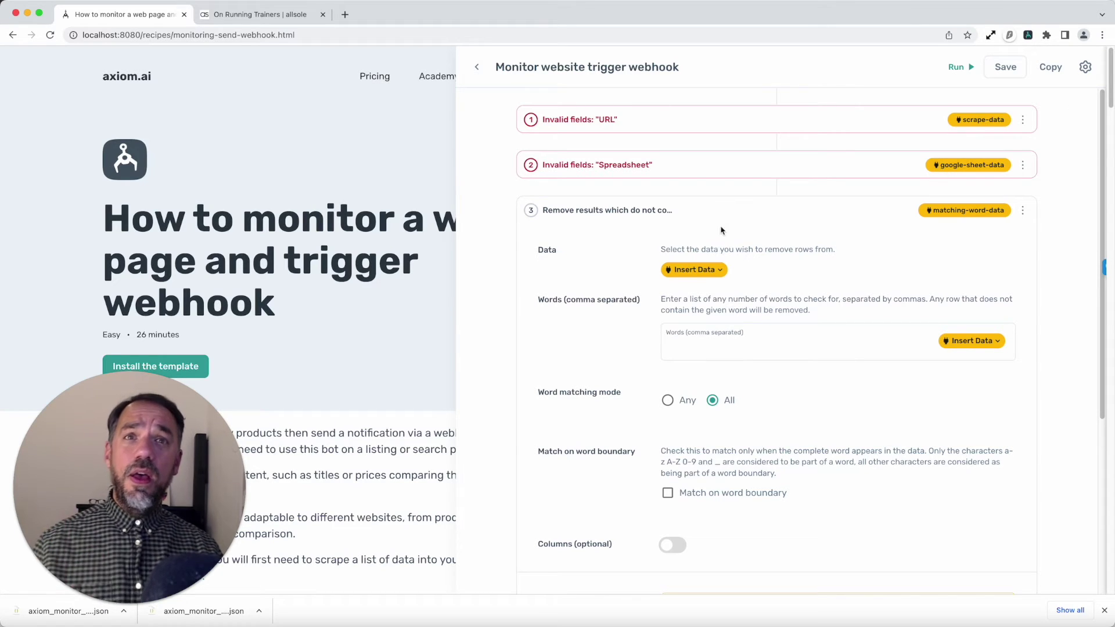
pyautogui.scroll(-1, 721, 232)
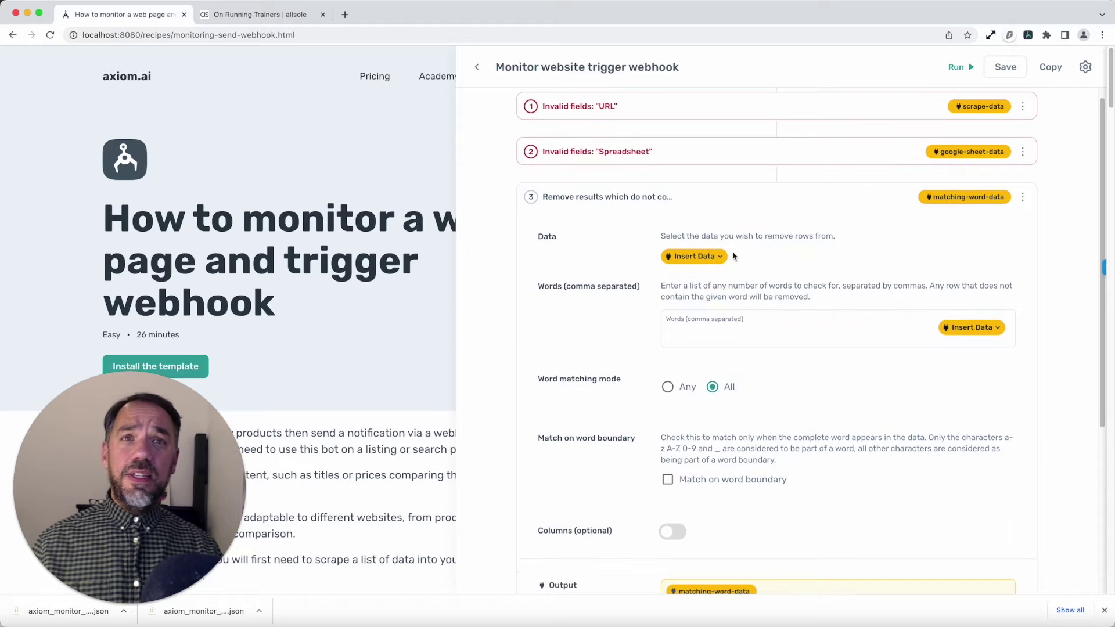
pyautogui.click(703, 259)
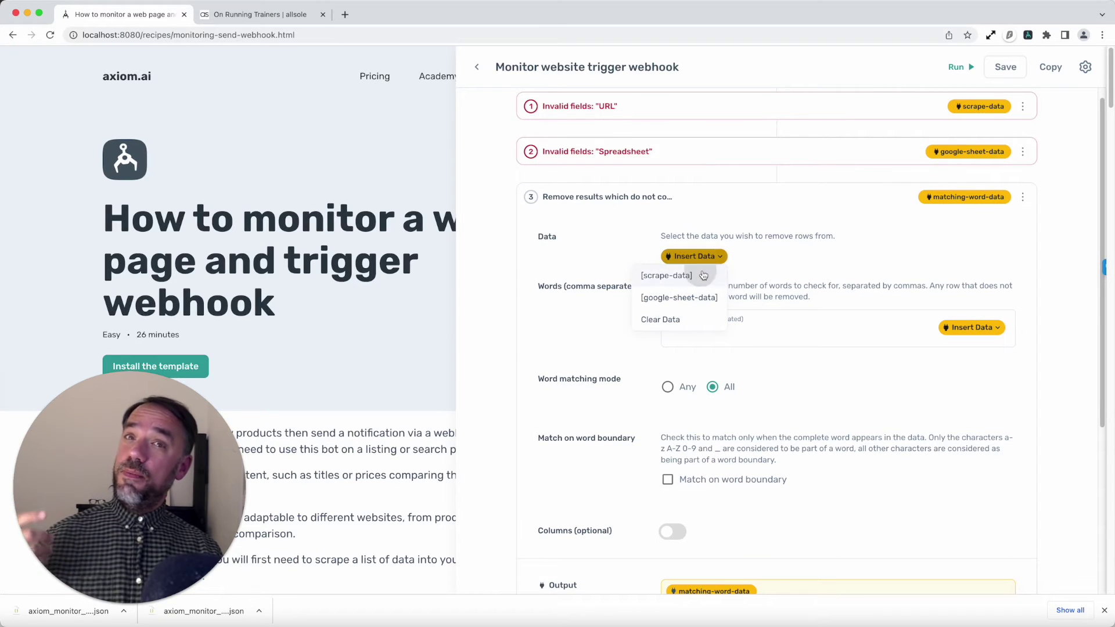
pyautogui.click(704, 275)
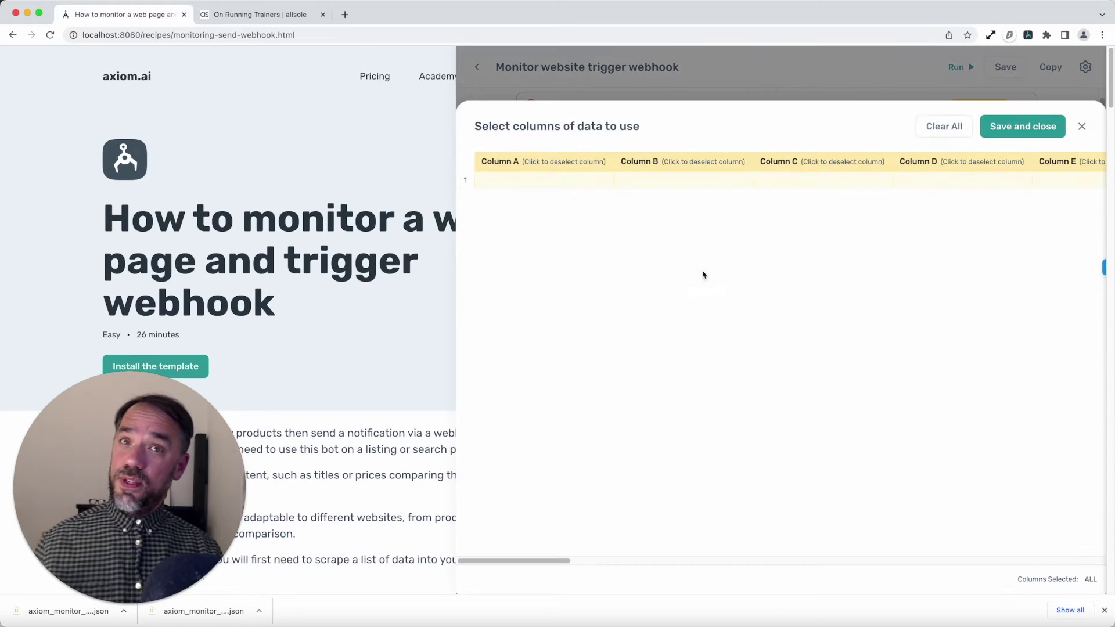
pyautogui.click(1024, 130)
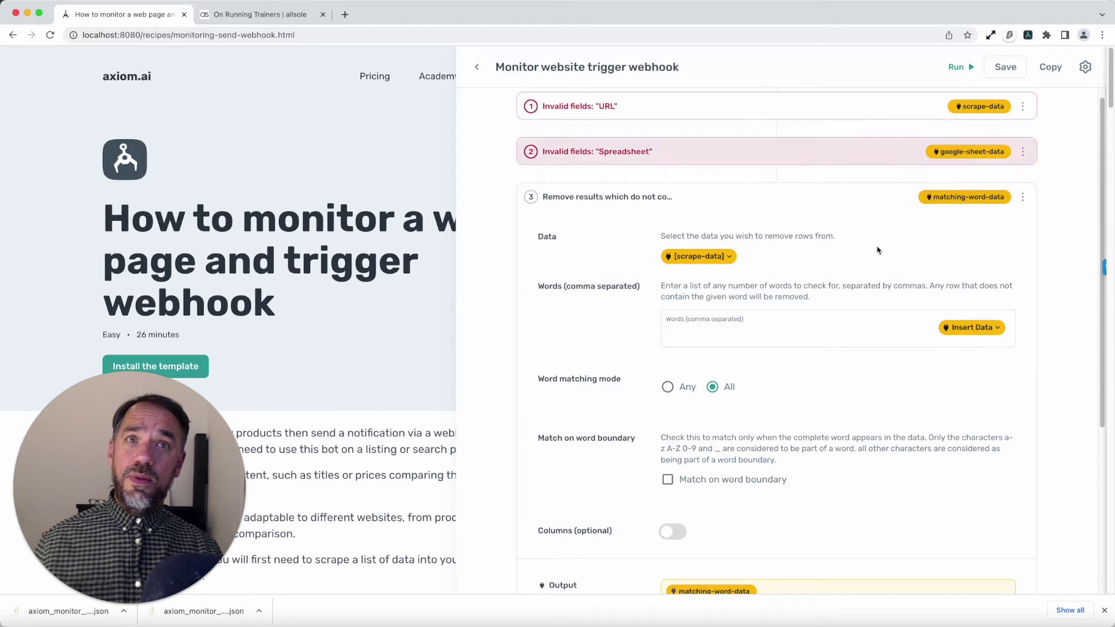
# Use [google-sheet-data] as the Words list, then collapse the word-filter step
pyautogui.click(987, 329)
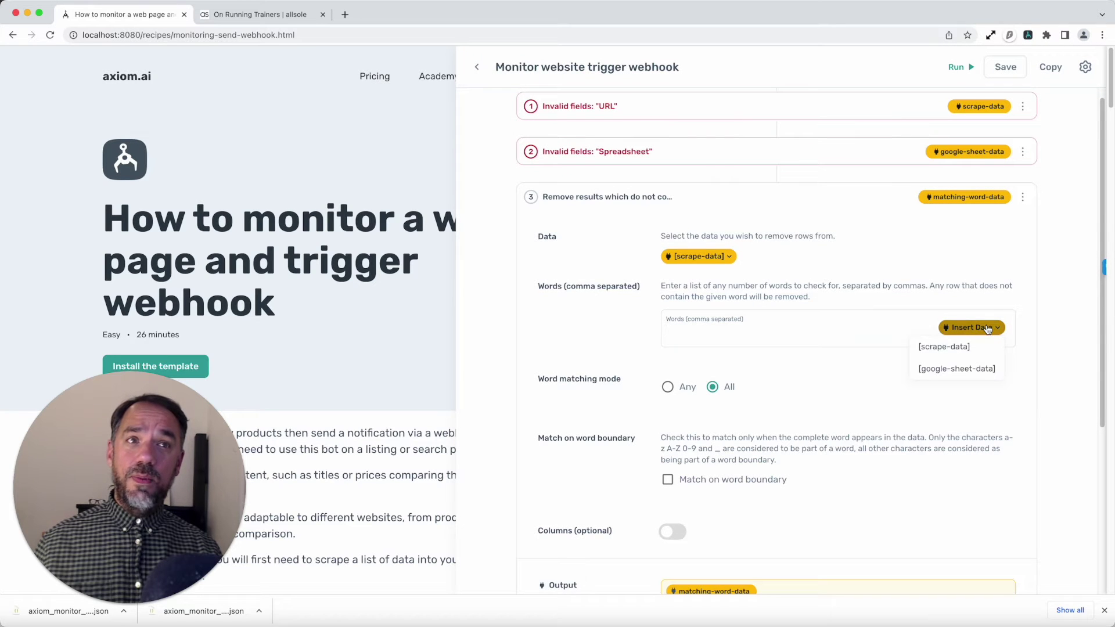
pyautogui.click(971, 367)
pyautogui.click(1023, 127)
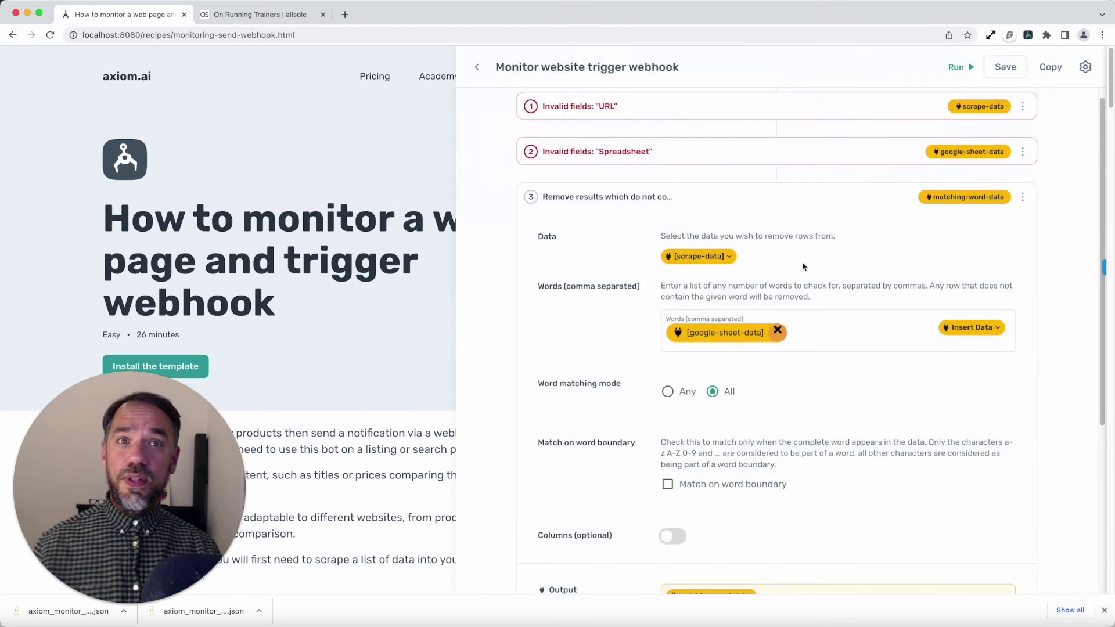
pyautogui.scroll(-3, 798, 273)
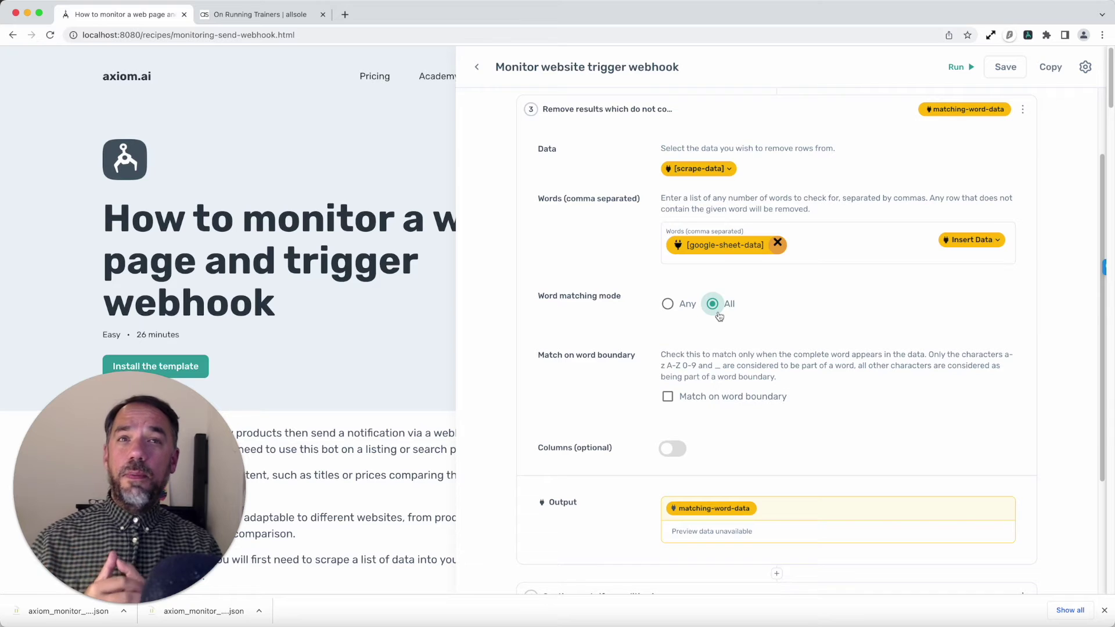
pyautogui.scroll(-2, 724, 406)
pyautogui.scroll(-2, 723, 416)
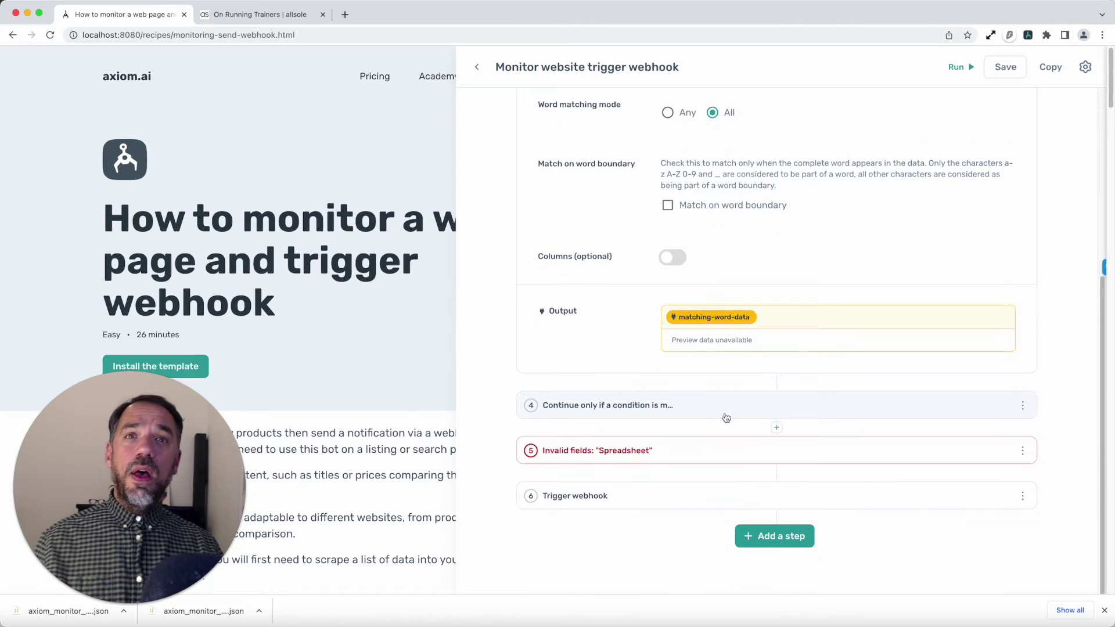
pyautogui.scroll(4, 726, 418)
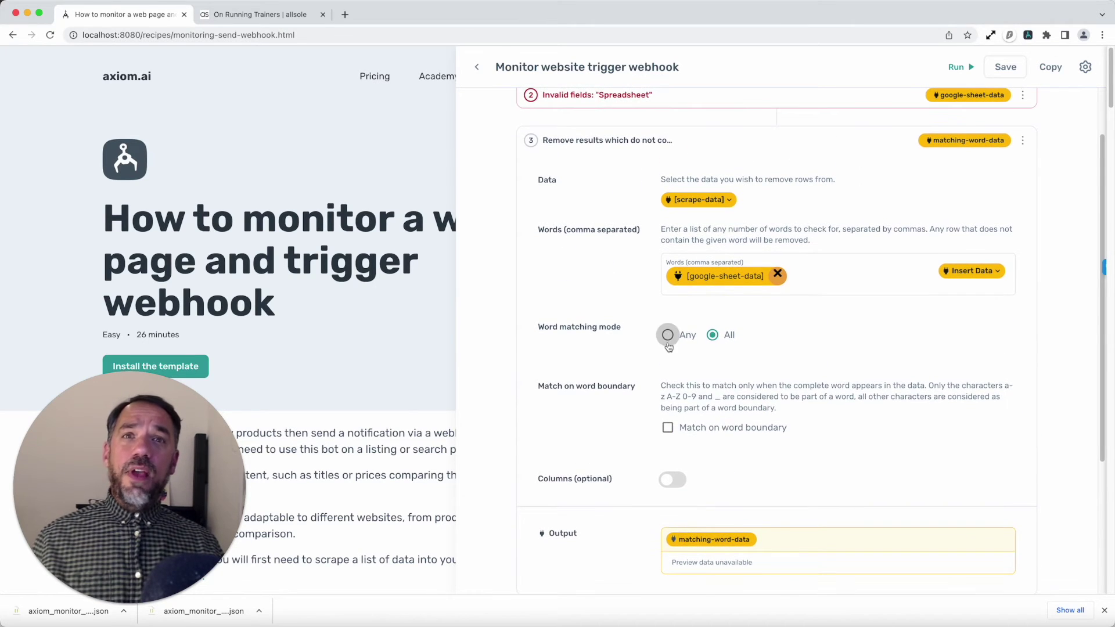
pyautogui.click(729, 143)
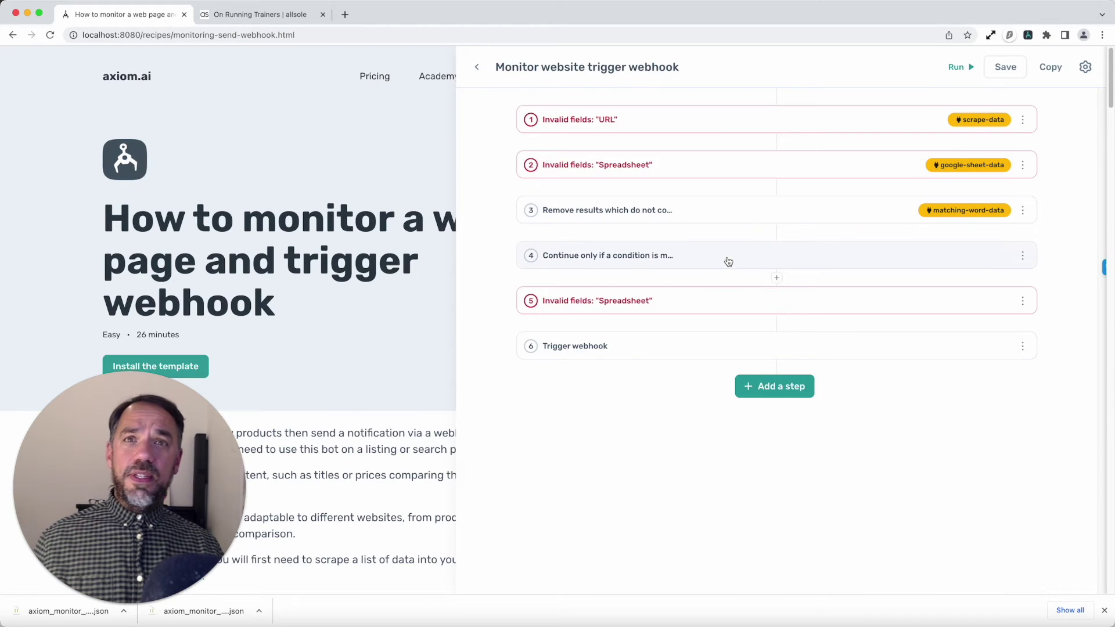
# Expand the condition step and look over its settings
pyautogui.click(728, 260)
pyautogui.scroll(-2, 690, 505)
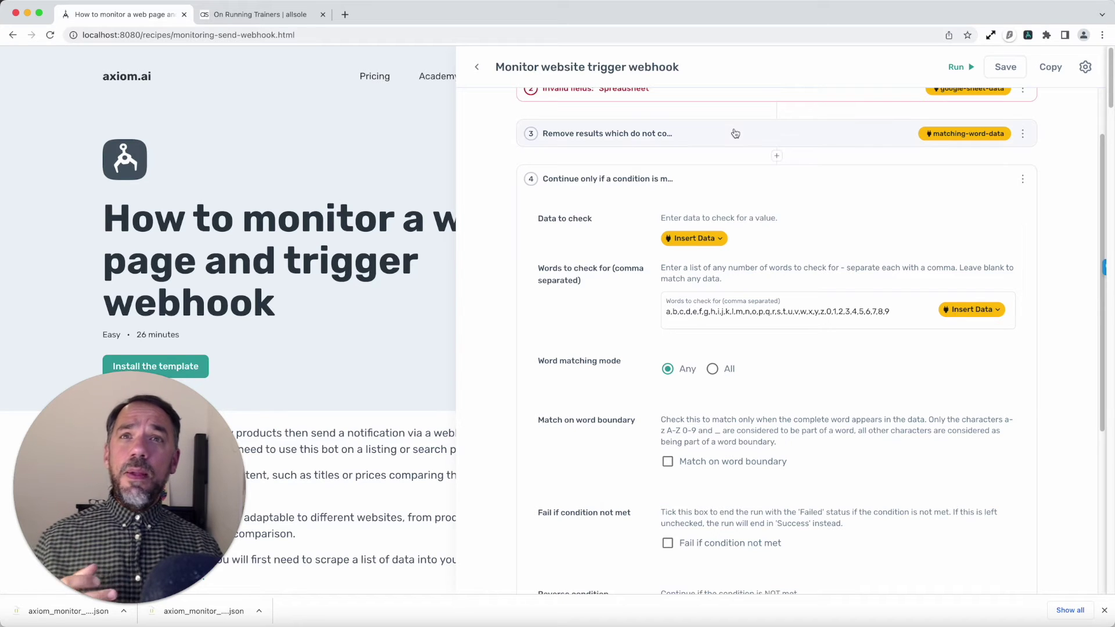
pyautogui.moveTo(715, 157)
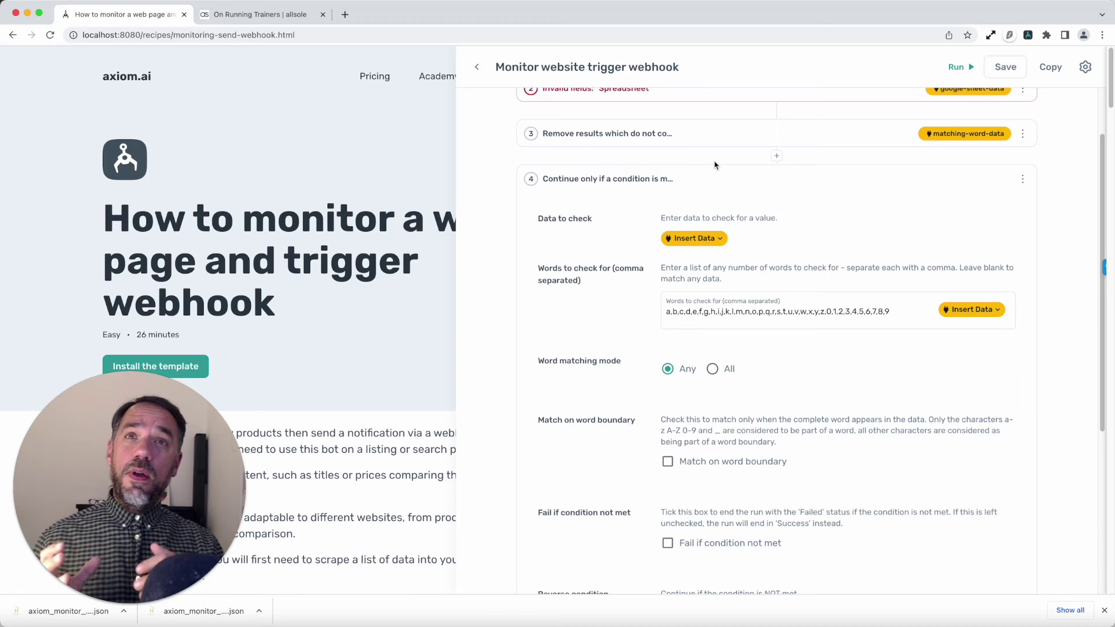
pyautogui.scroll(3, 714, 174)
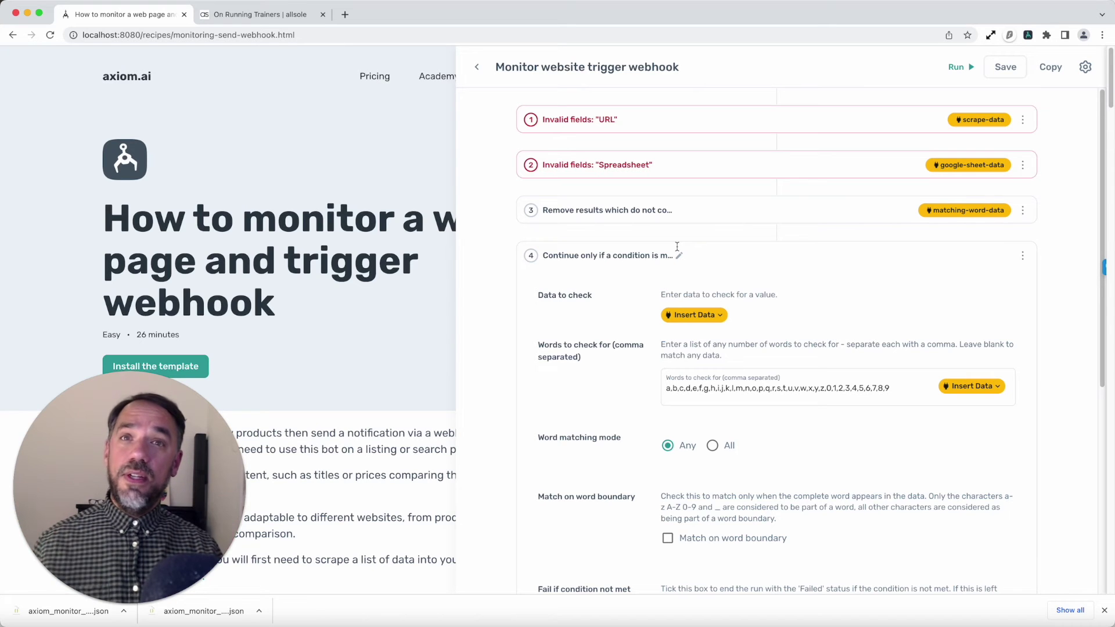
pyautogui.click(706, 256)
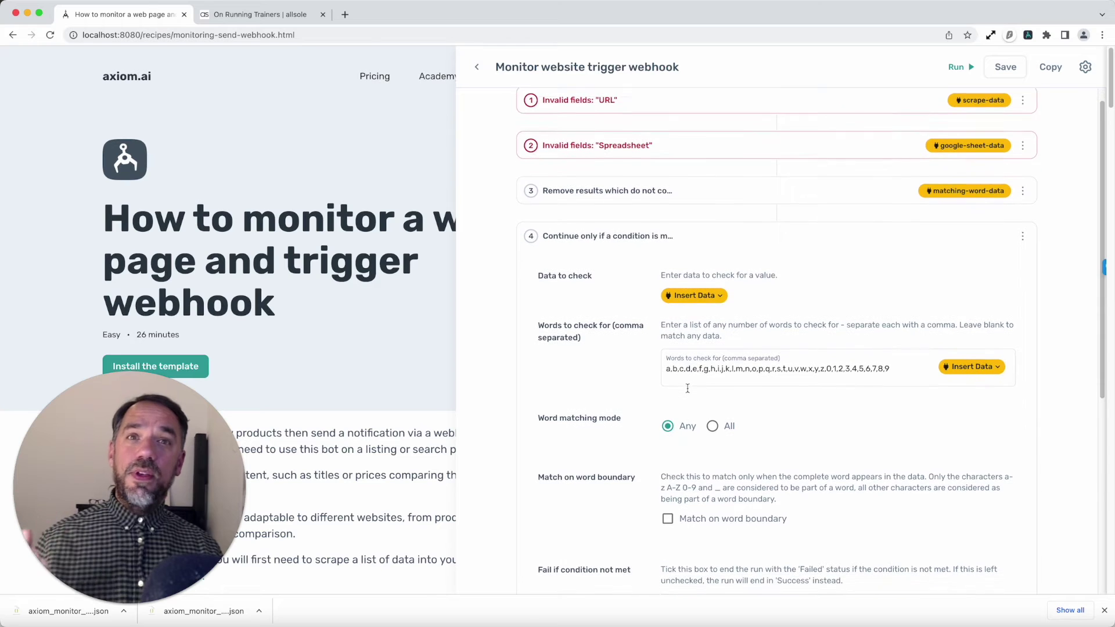
pyautogui.scroll(-2, 689, 387)
pyautogui.scroll(-2, 693, 313)
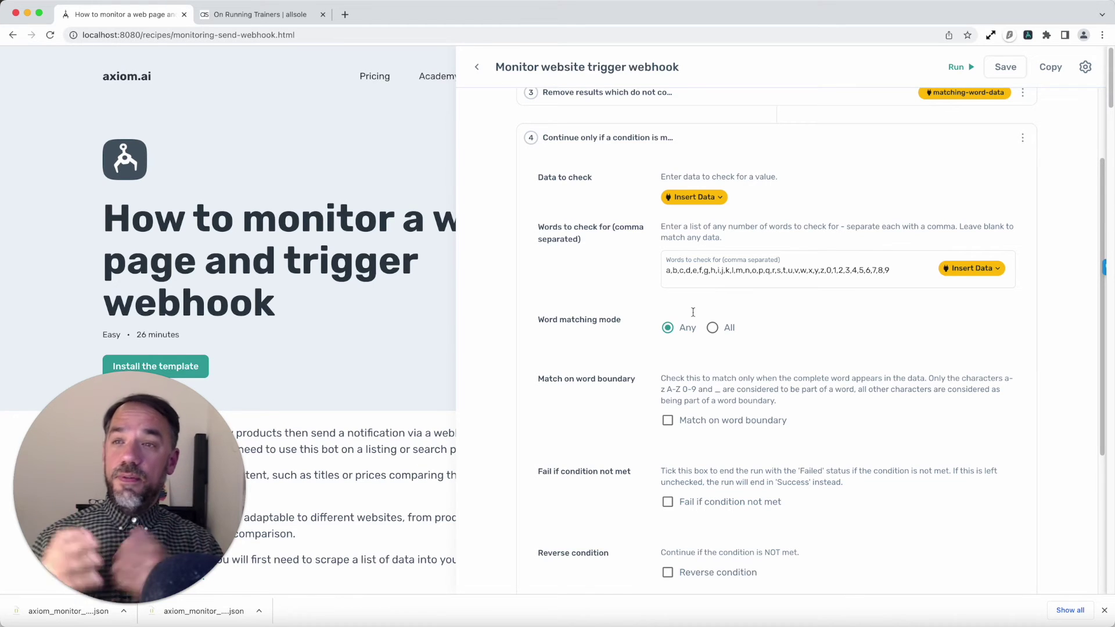
pyautogui.scroll(-1, 773, 112)
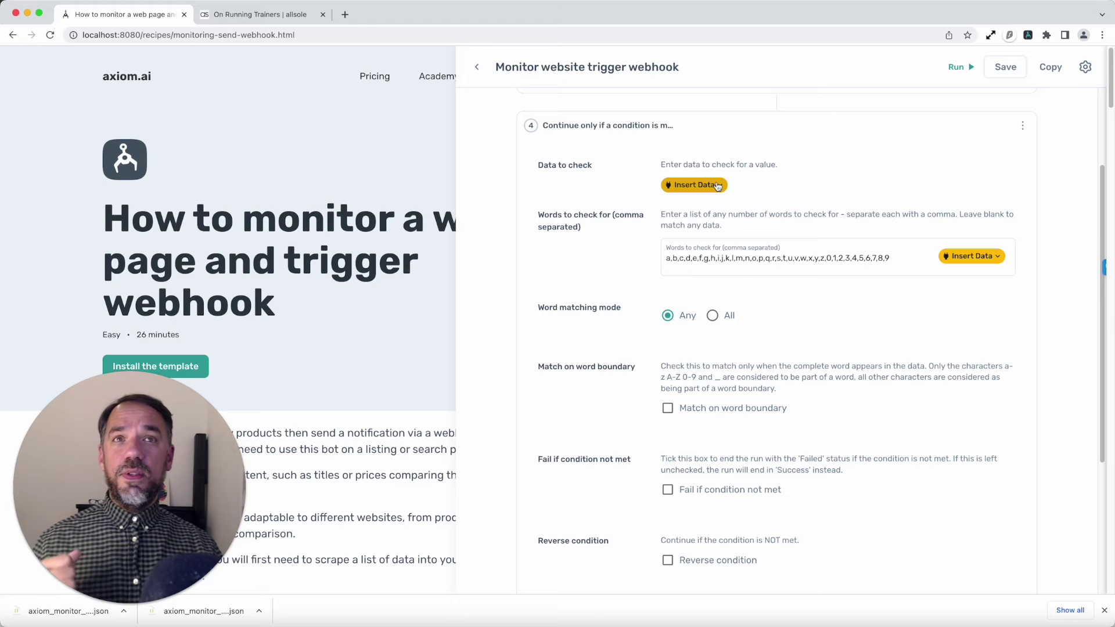
# Set the condition's data to check to all columns of [matching-word-data], then collapse it
pyautogui.click(717, 185)
pyautogui.click(692, 247)
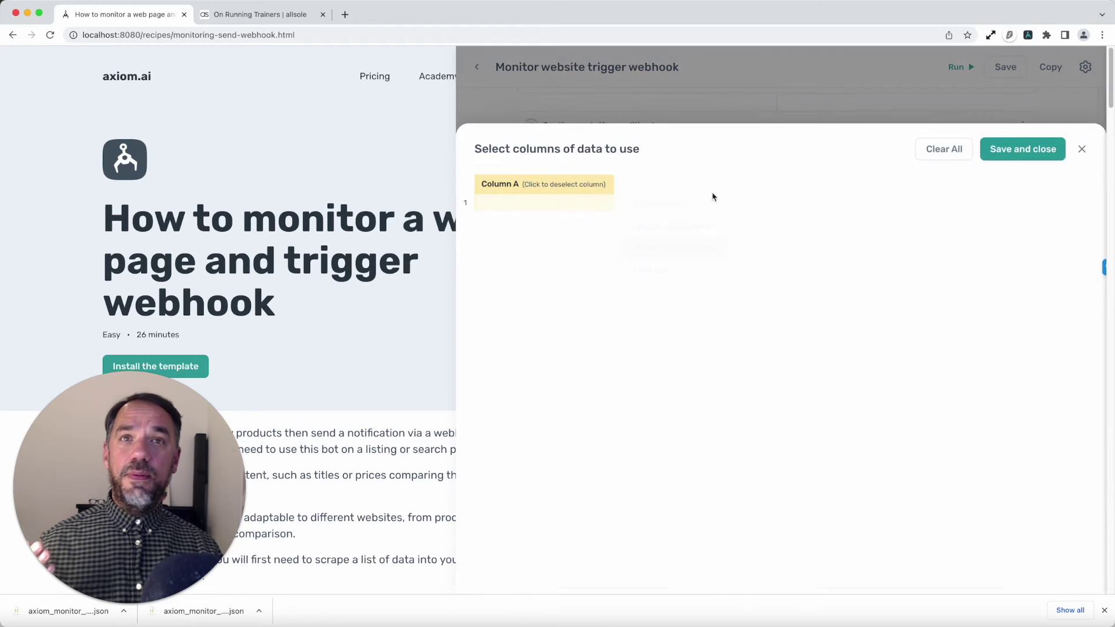
pyautogui.click(1005, 135)
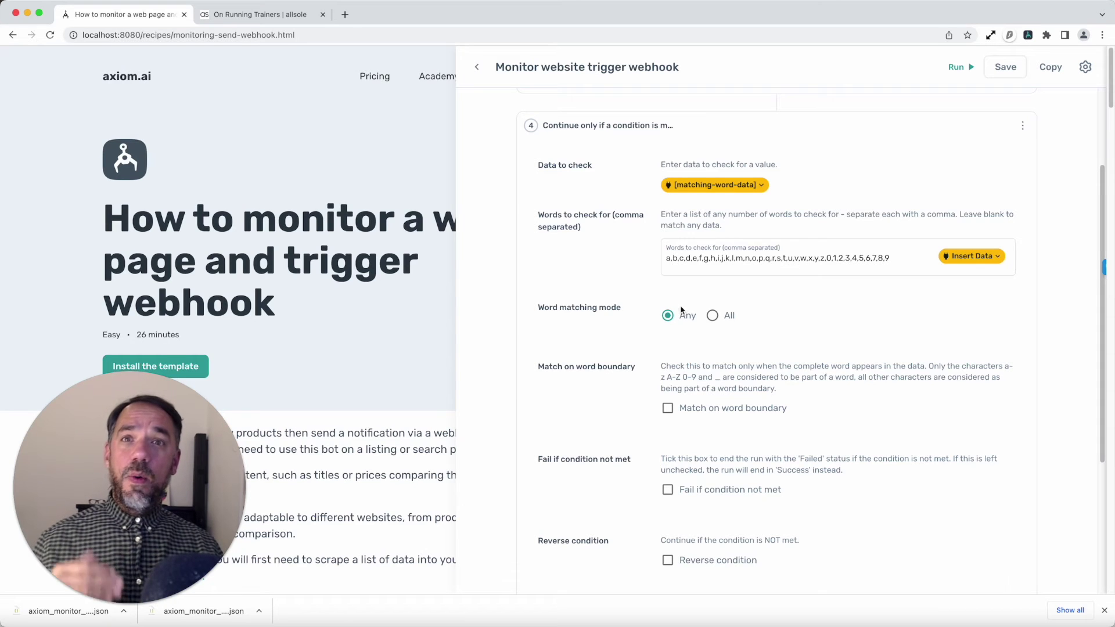
pyautogui.scroll(-2, 733, 346)
pyautogui.scroll(-2, 734, 348)
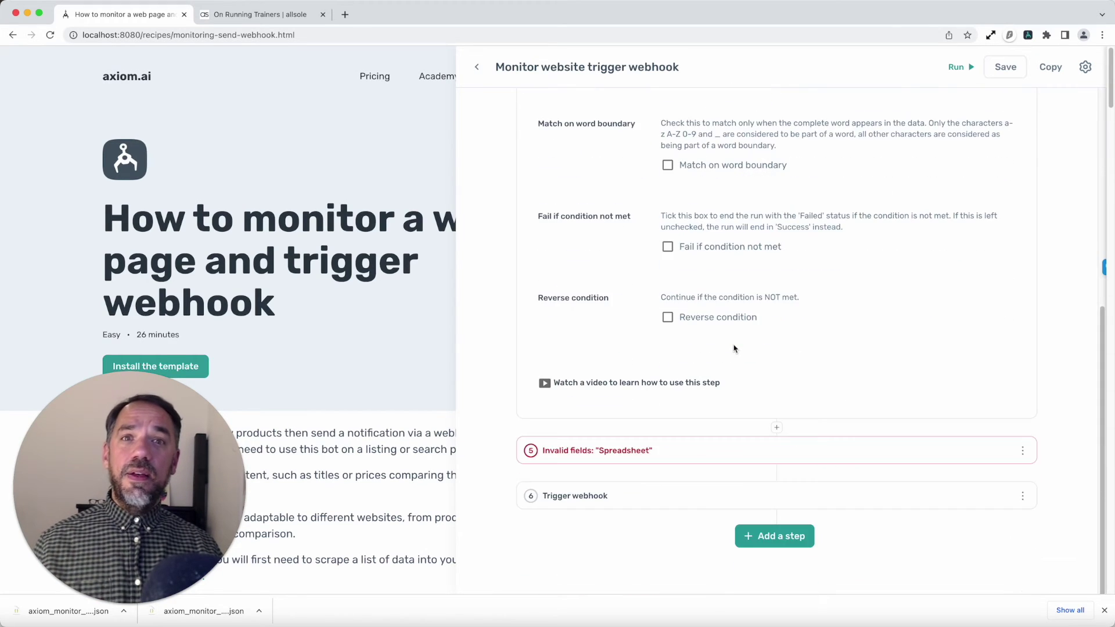
pyautogui.scroll(2, 735, 349)
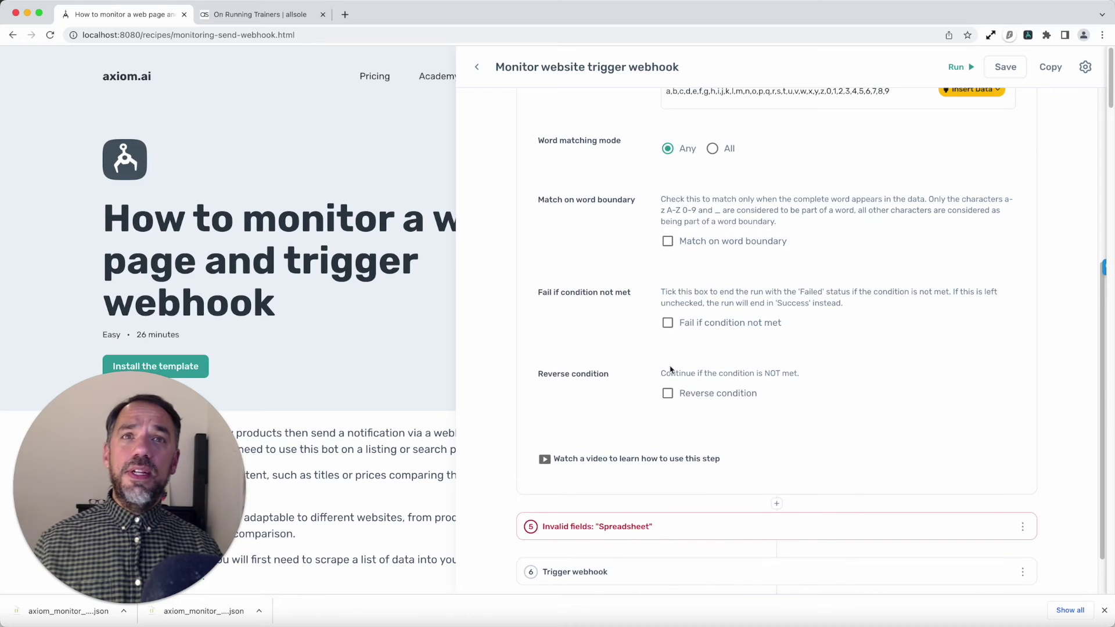
pyautogui.scroll(3, 705, 352)
pyautogui.click(739, 174)
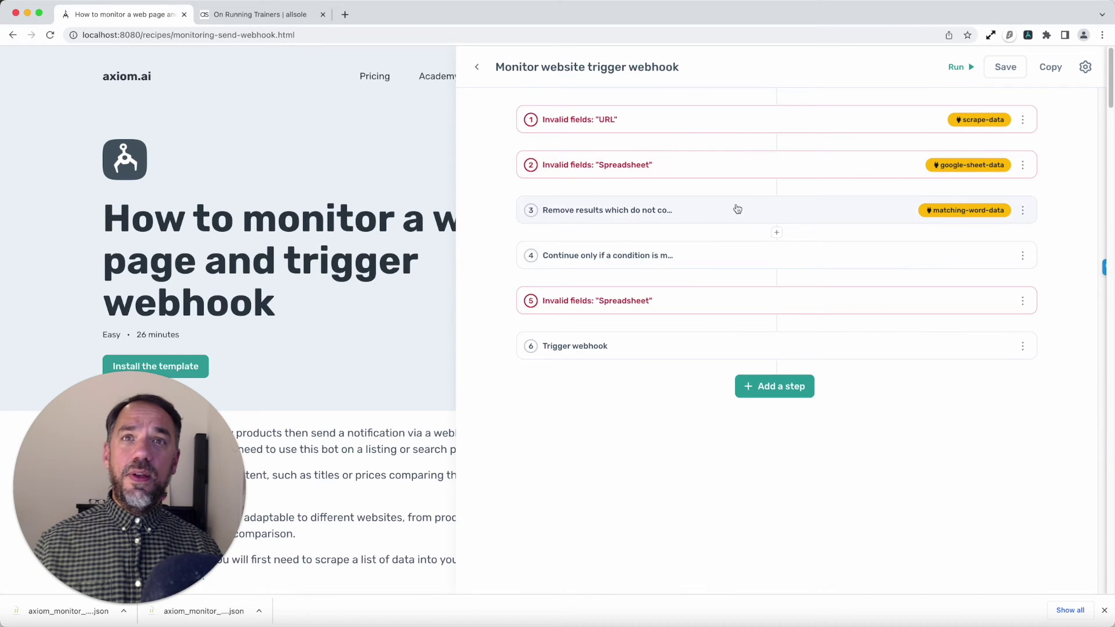
pyautogui.moveTo(609, 256)
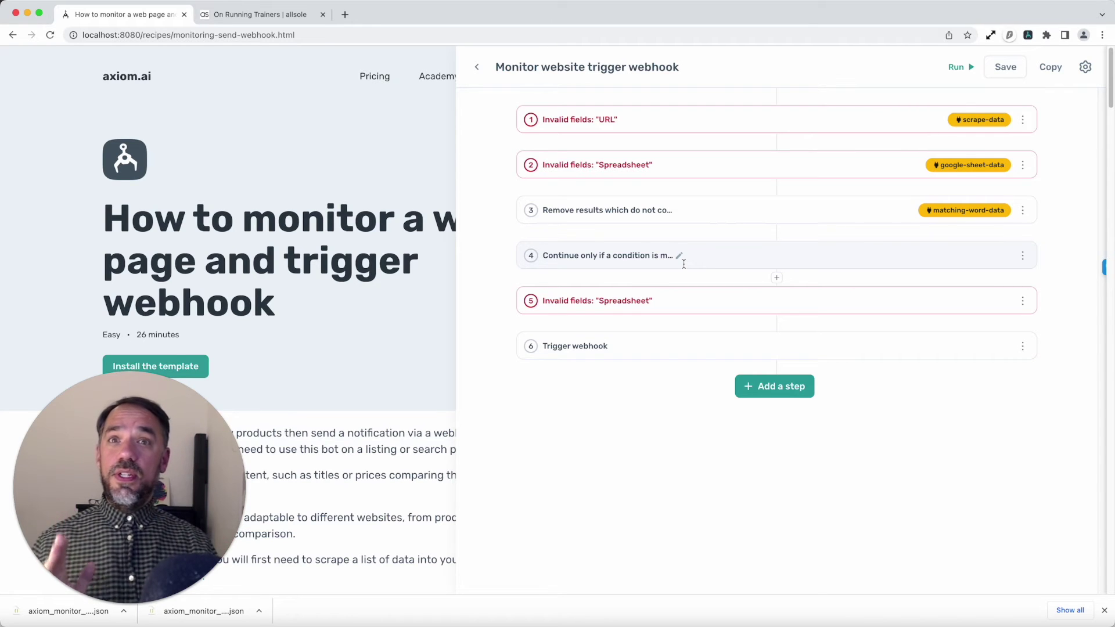
# Switch step 5's written data to all columns of [matching-word-data], then collapse it
pyautogui.click(687, 310)
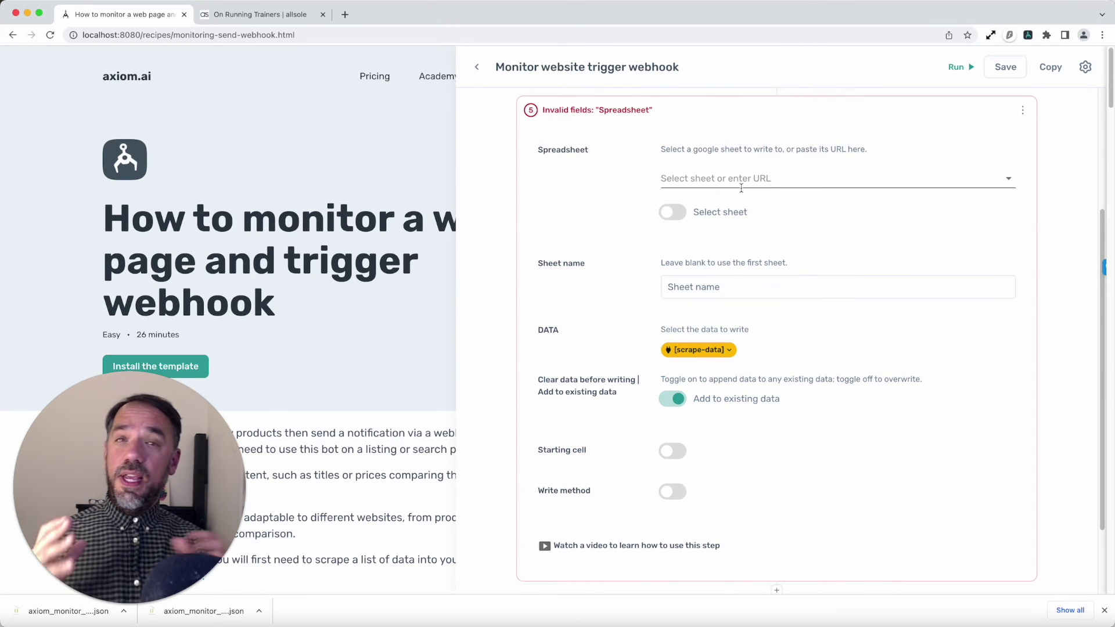
pyautogui.click(709, 350)
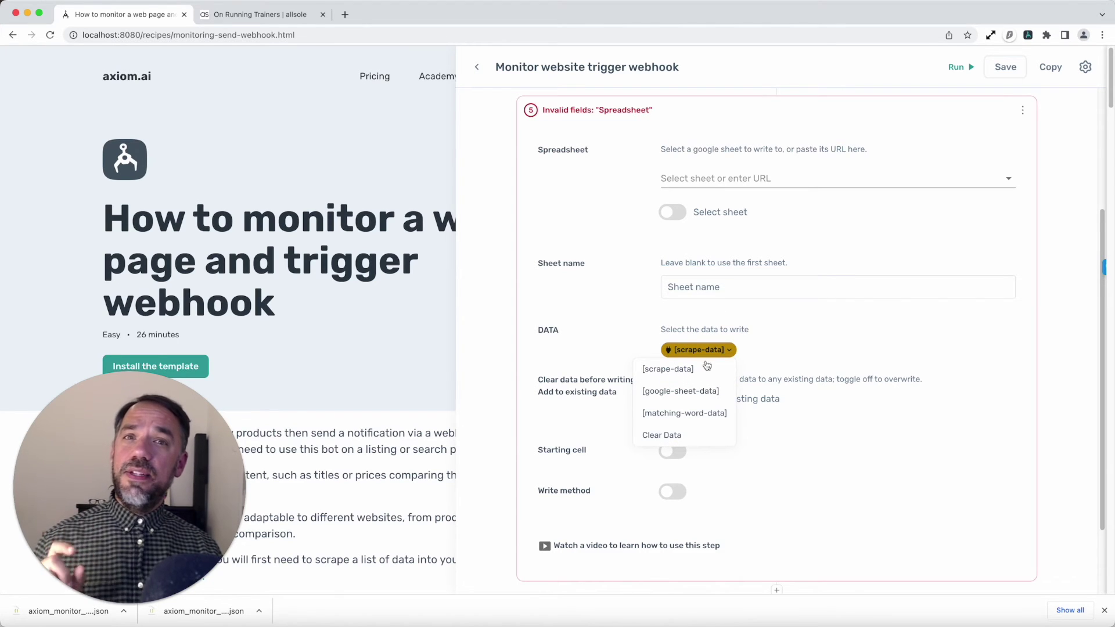
pyautogui.click(690, 418)
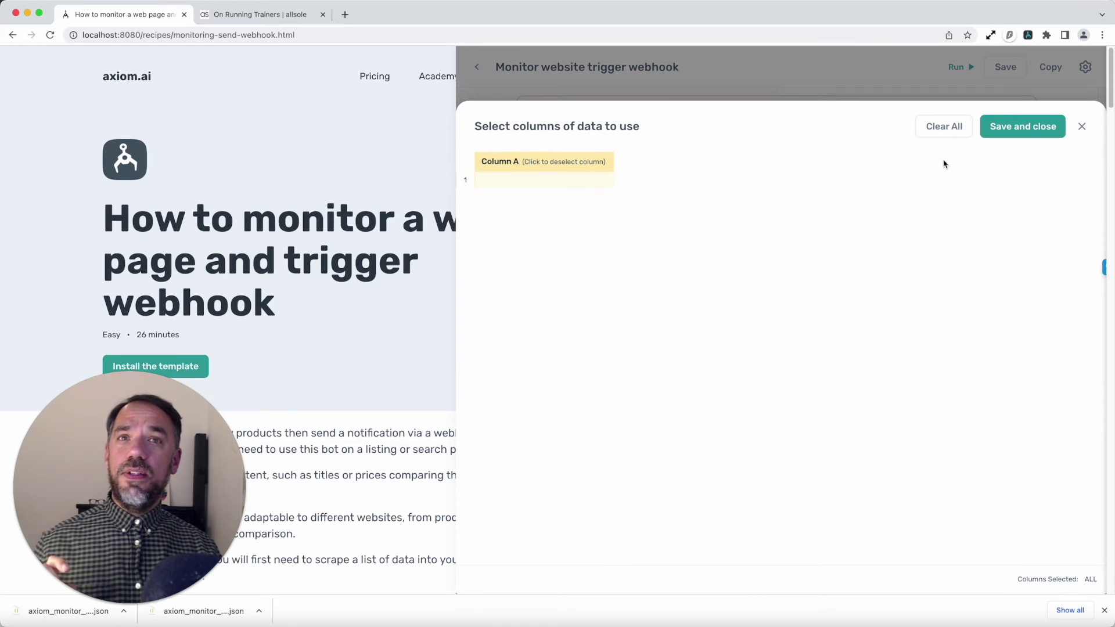
pyautogui.click(1013, 124)
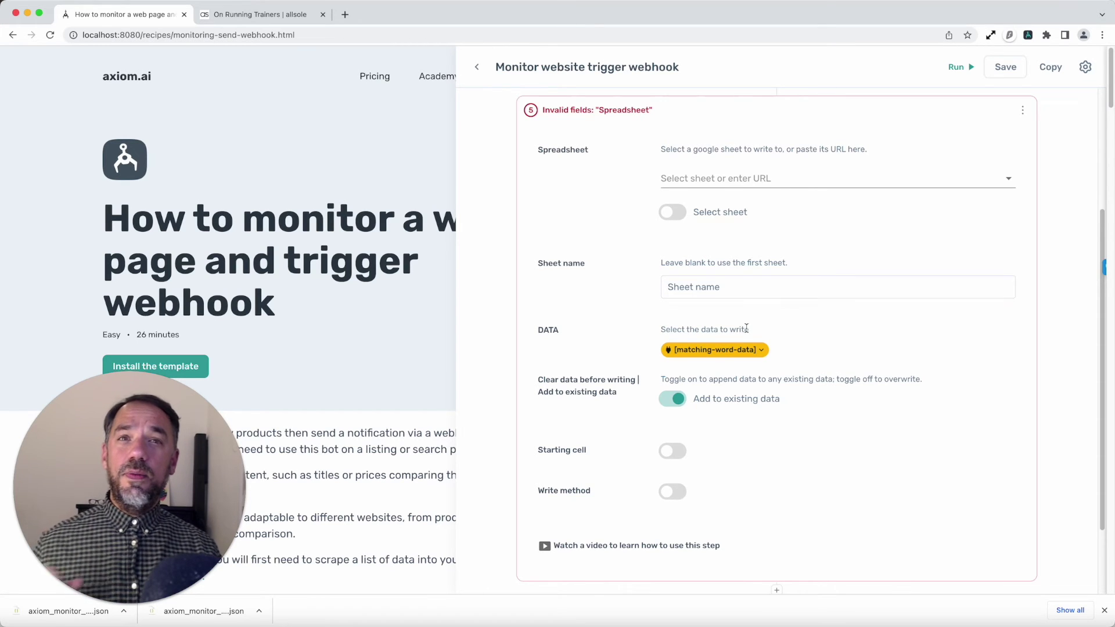
pyautogui.click(734, 351)
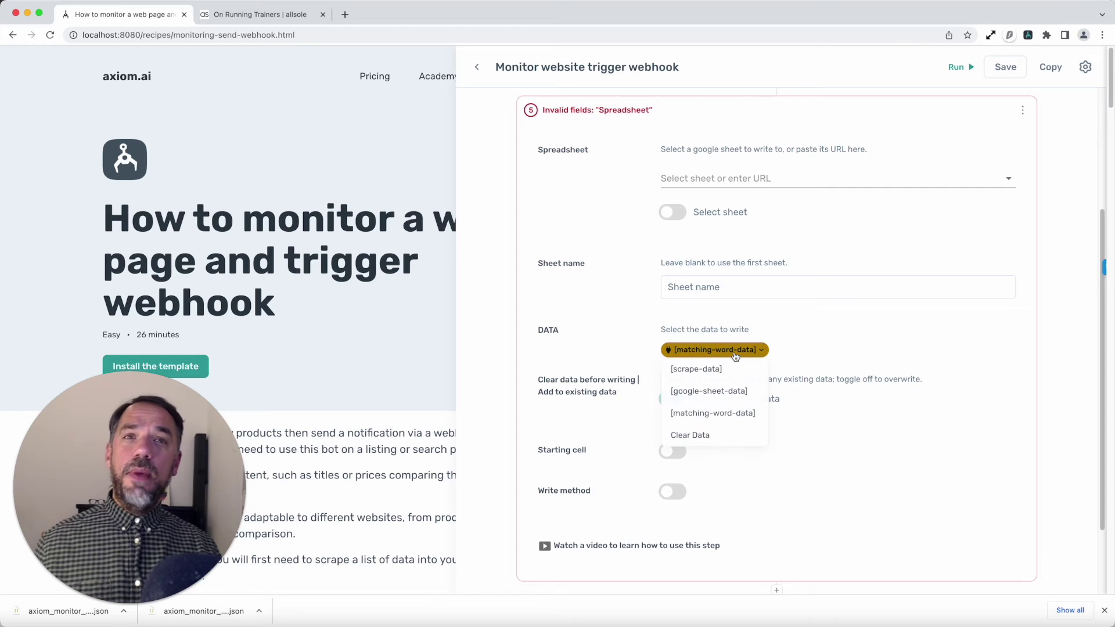
pyautogui.click(714, 416)
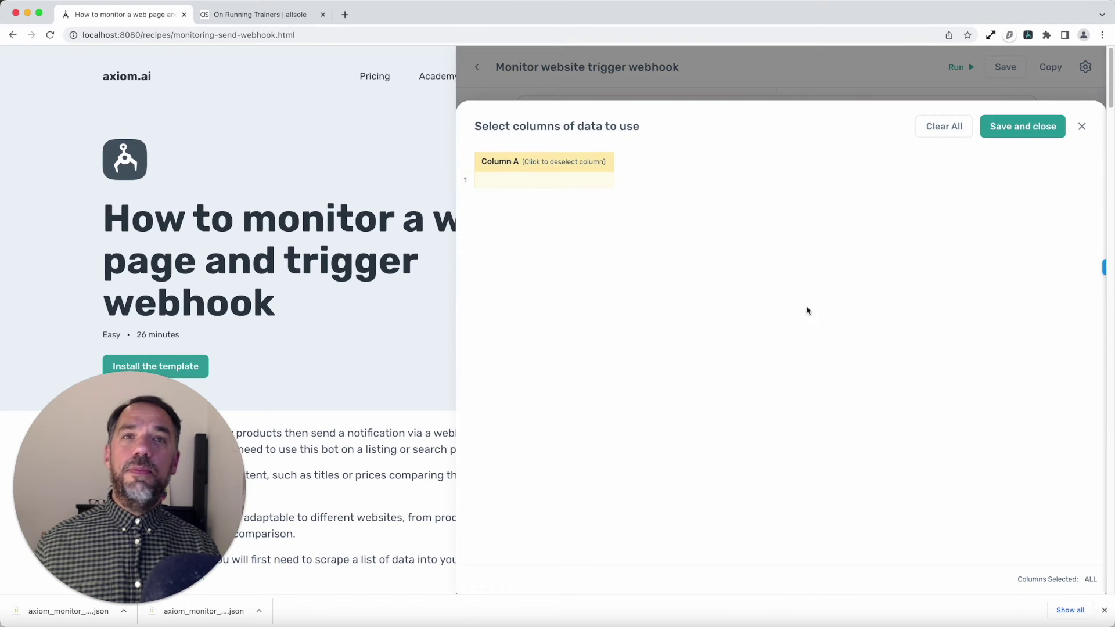
pyautogui.click(1022, 126)
pyautogui.scroll(-1, 684, 388)
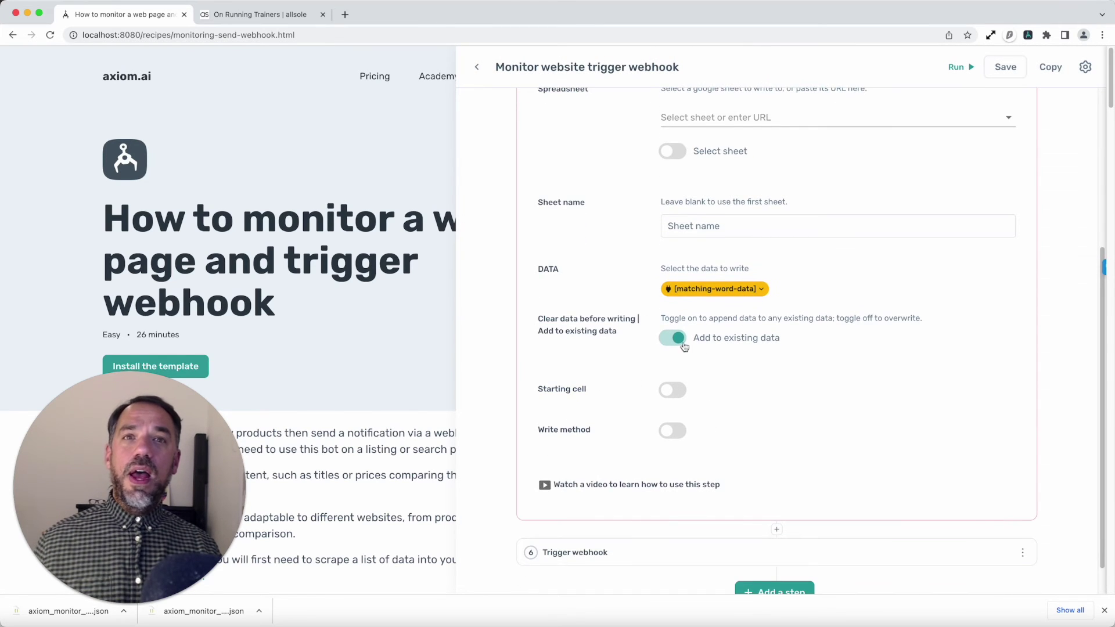
pyautogui.scroll(5, 728, 285)
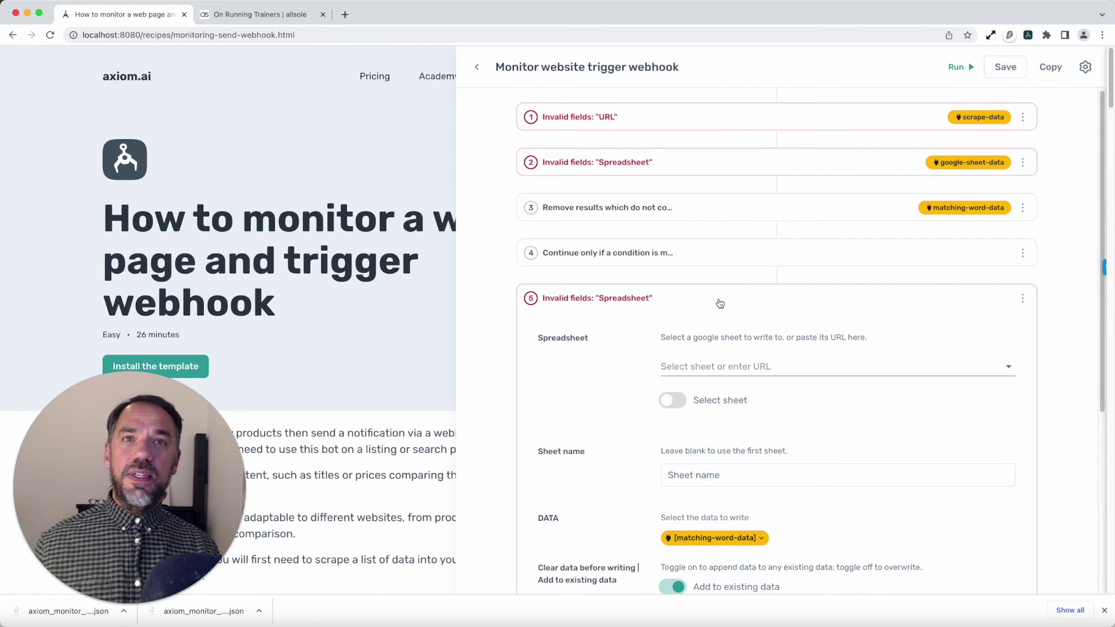
pyautogui.click(715, 299)
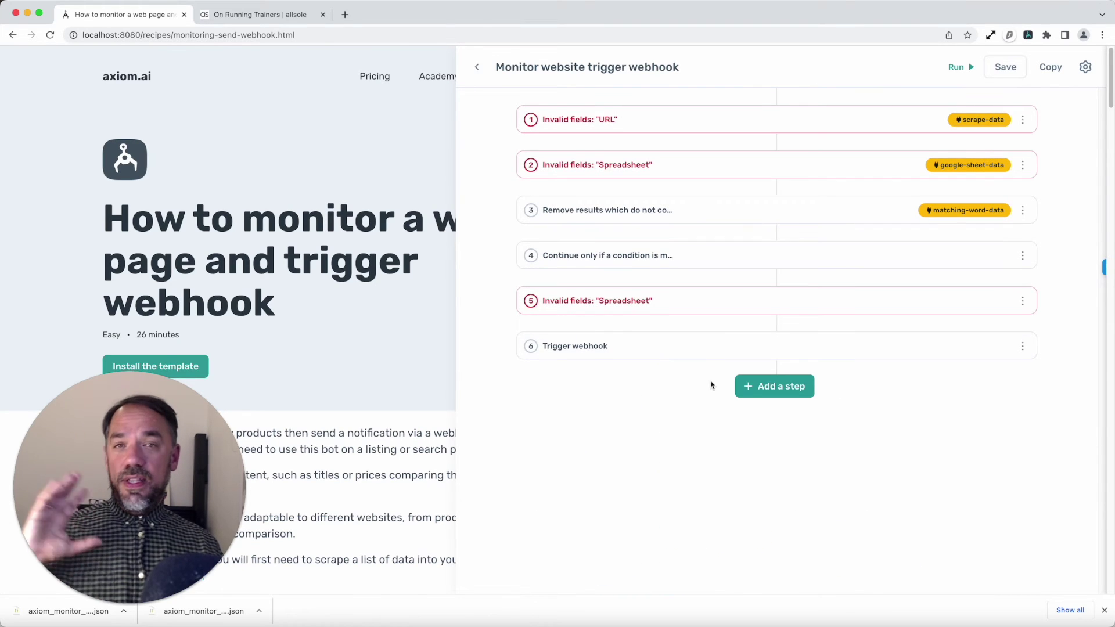
# Expand the Trigger webhook step and close the payload's data picker without inserting anything
pyautogui.click(693, 355)
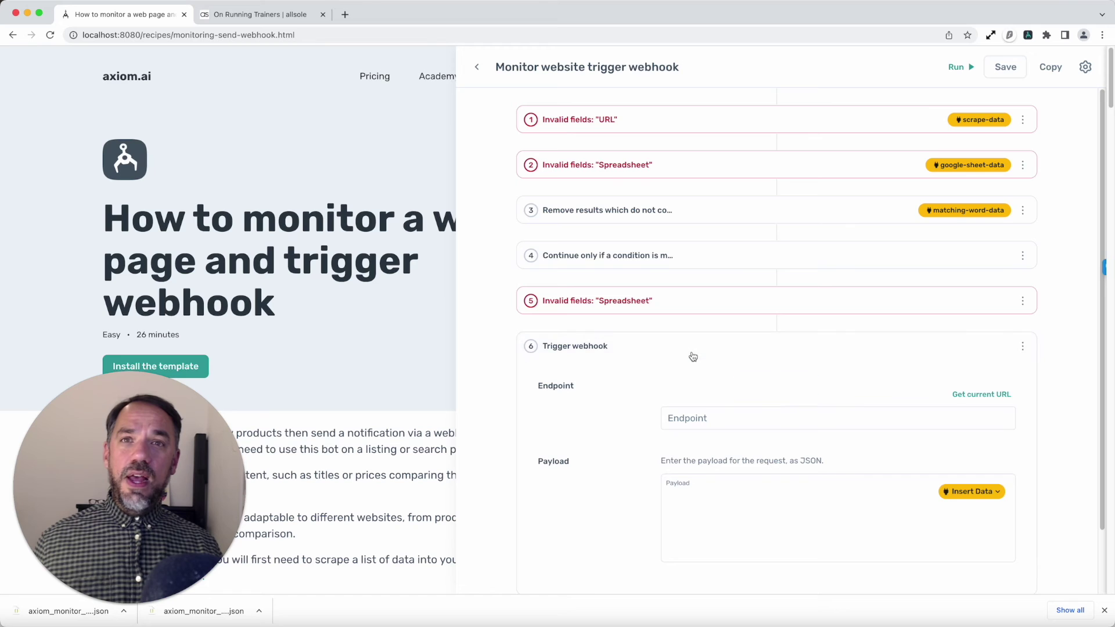
pyautogui.scroll(-3, 697, 365)
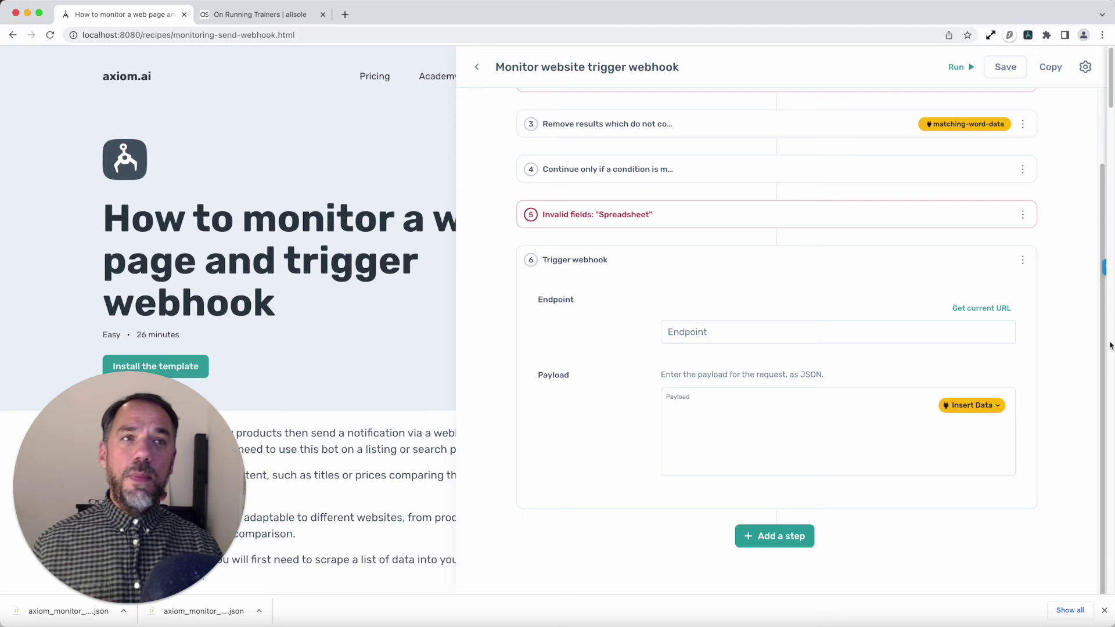
pyautogui.click(978, 406)
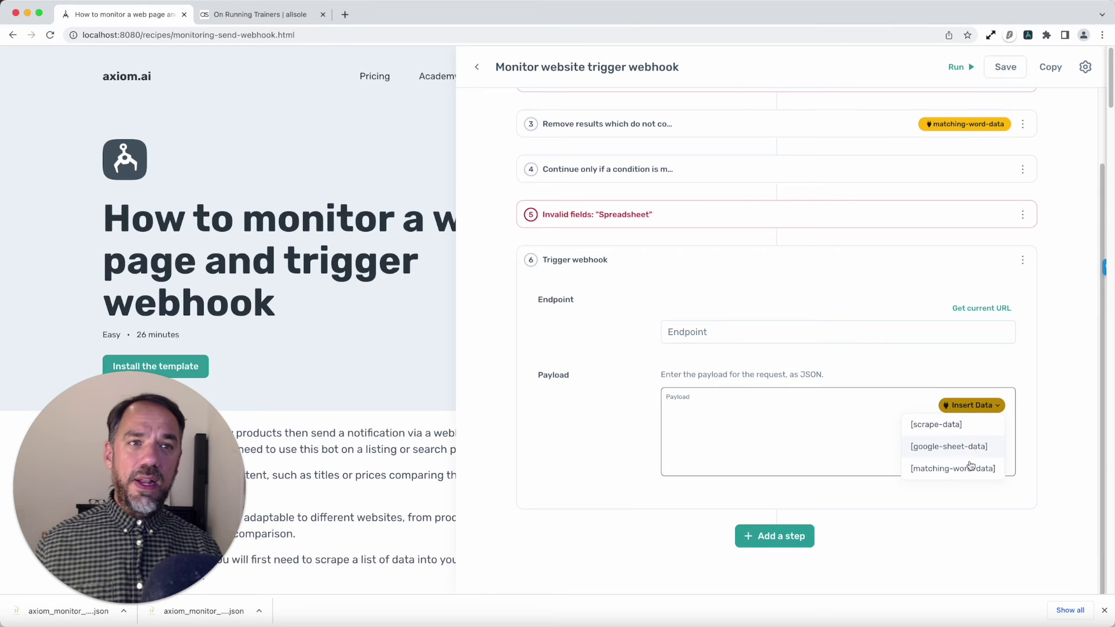
pyautogui.click(968, 474)
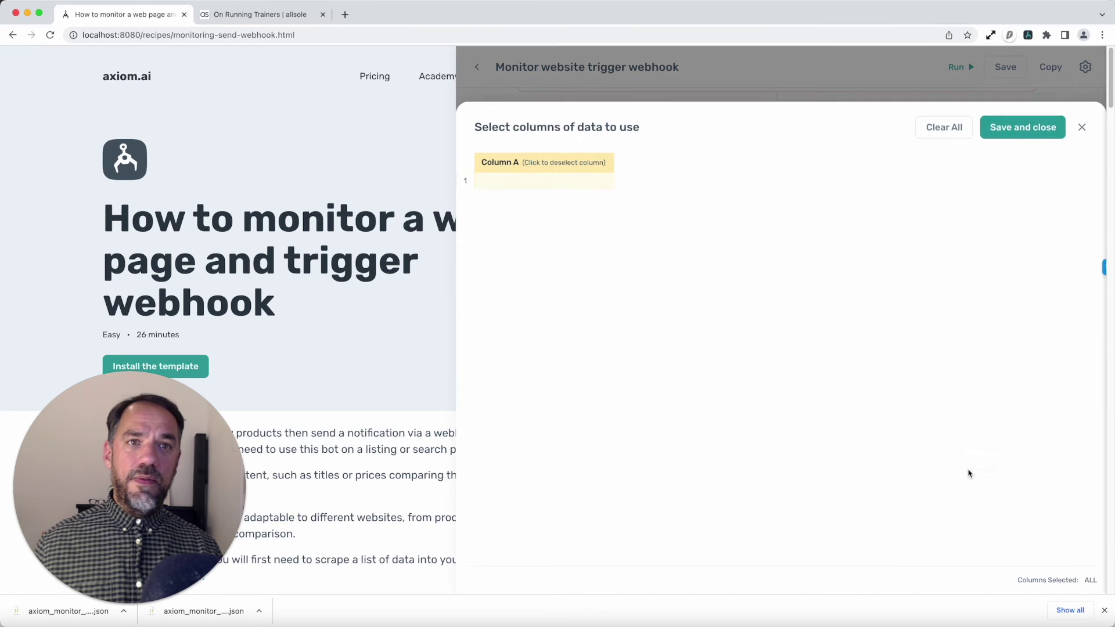
pyautogui.click(1081, 126)
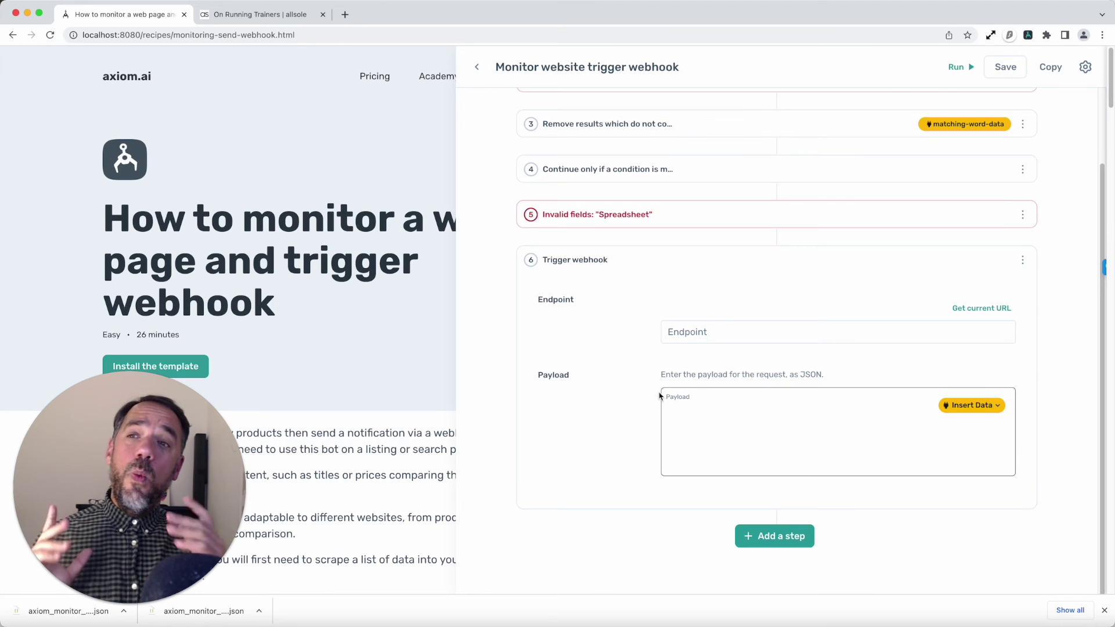
pyautogui.click(1085, 68)
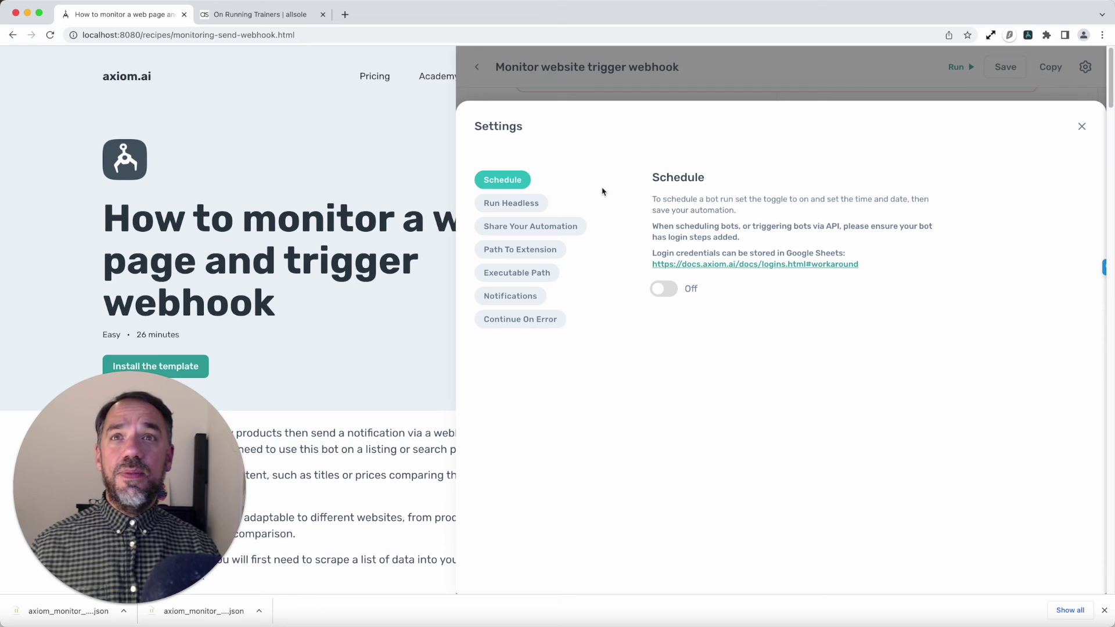
# Switch on the bot's daily schedule starting 2022-11-23 at 21:39:14, then close Settings
pyautogui.click(666, 290)
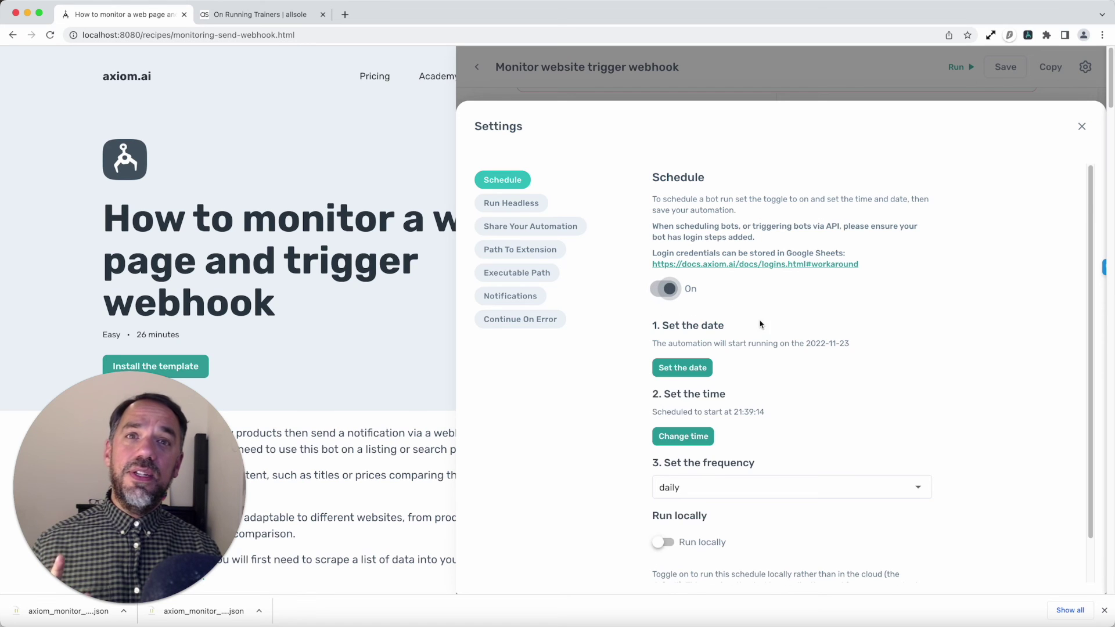
pyautogui.scroll(-2, 743, 319)
pyautogui.scroll(-5, 754, 322)
pyautogui.scroll(5, 761, 323)
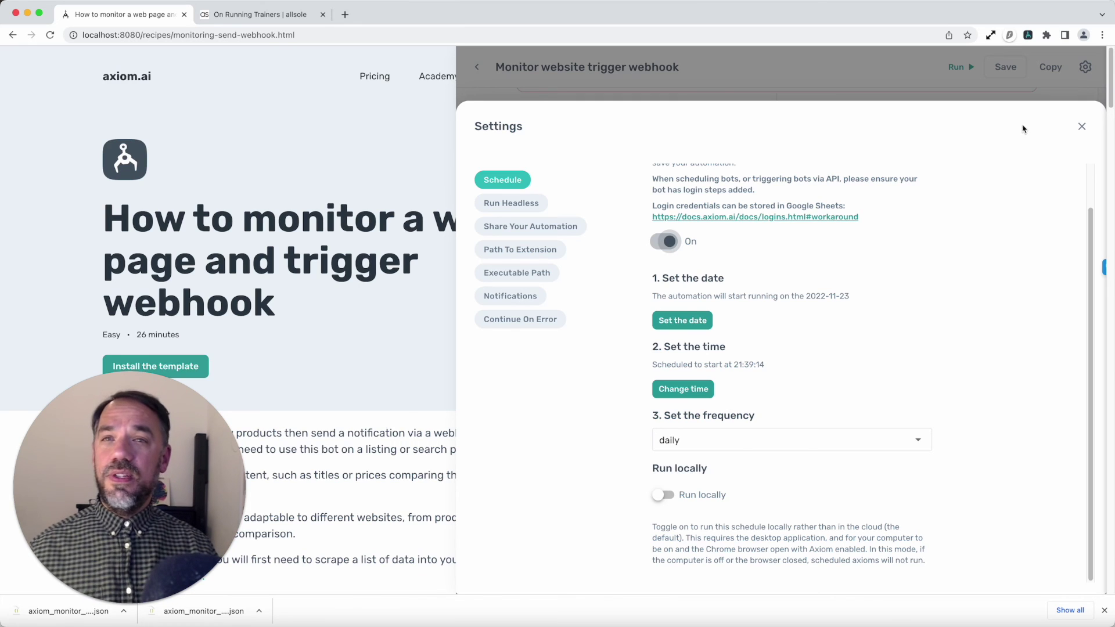
pyautogui.click(1079, 129)
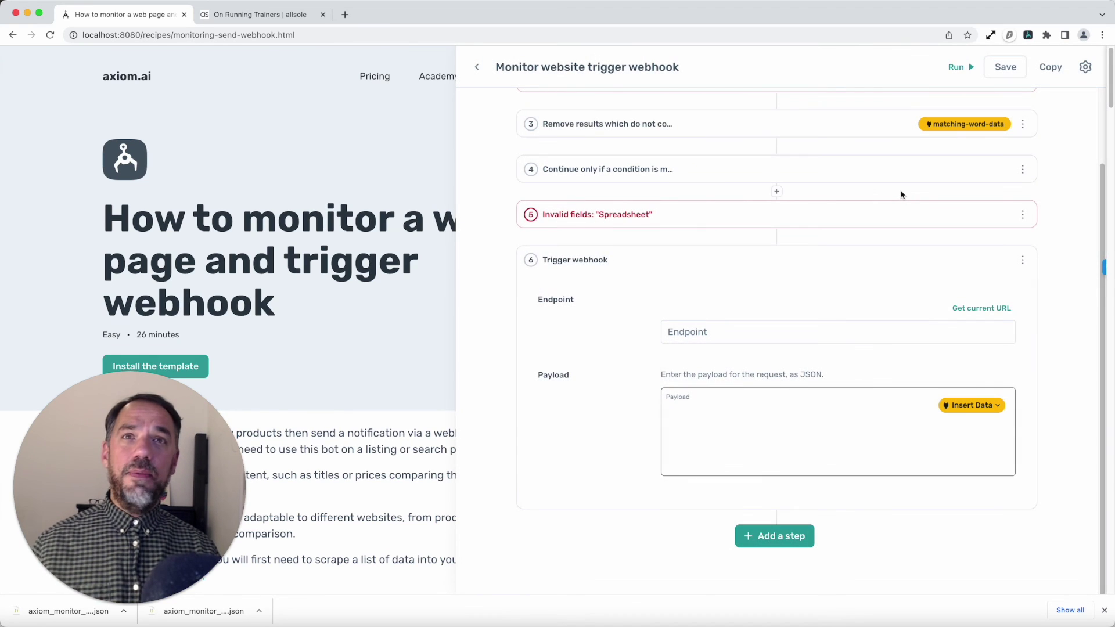